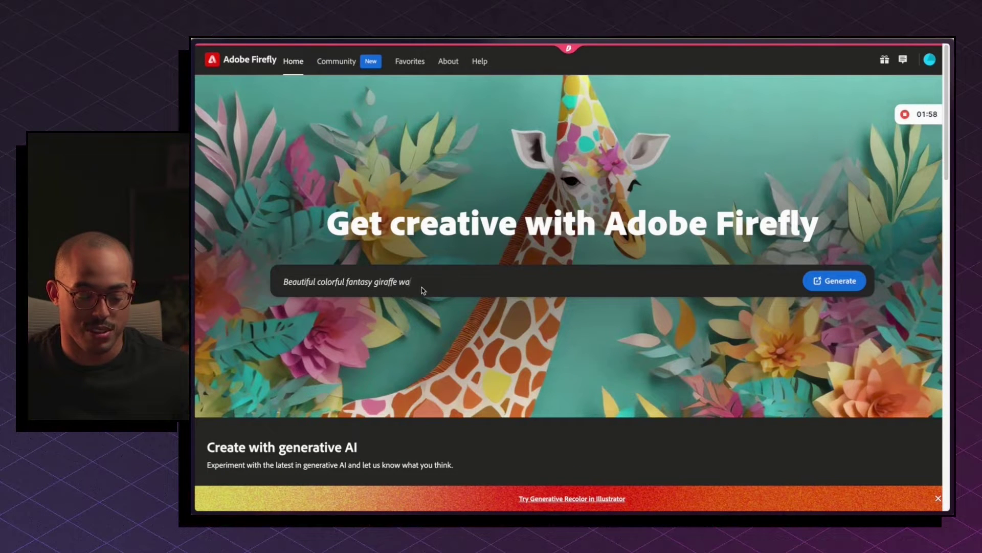
# Generate four red felt appliqué toy aeroplanes among clouds on blue and compare them
pyautogui.click(386, 285)
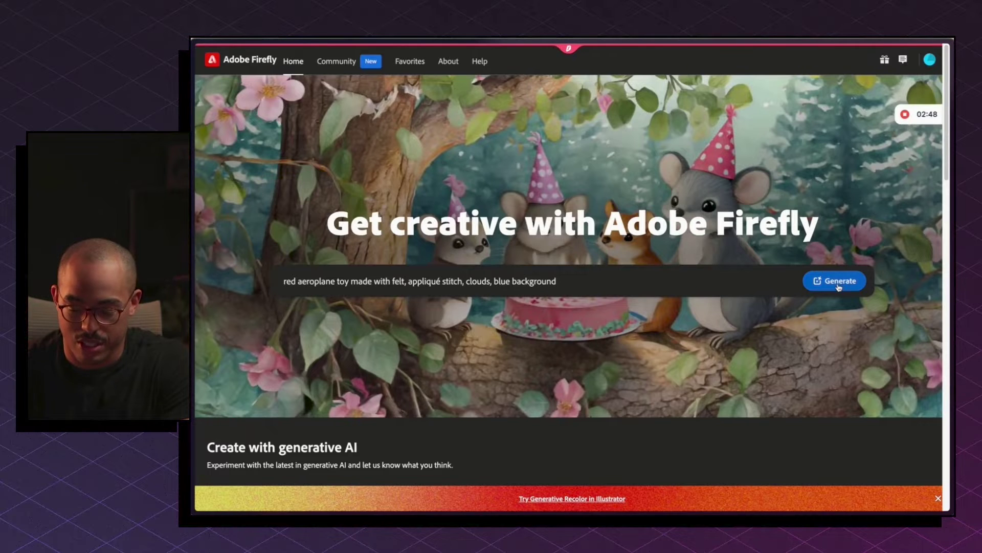
pyautogui.click(836, 281)
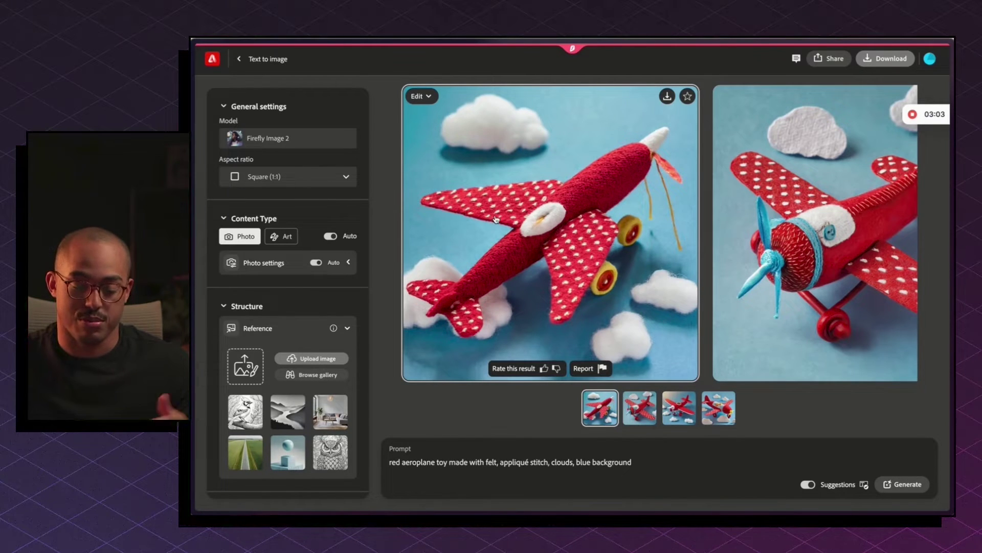
pyautogui.click(682, 416)
pyautogui.click(719, 417)
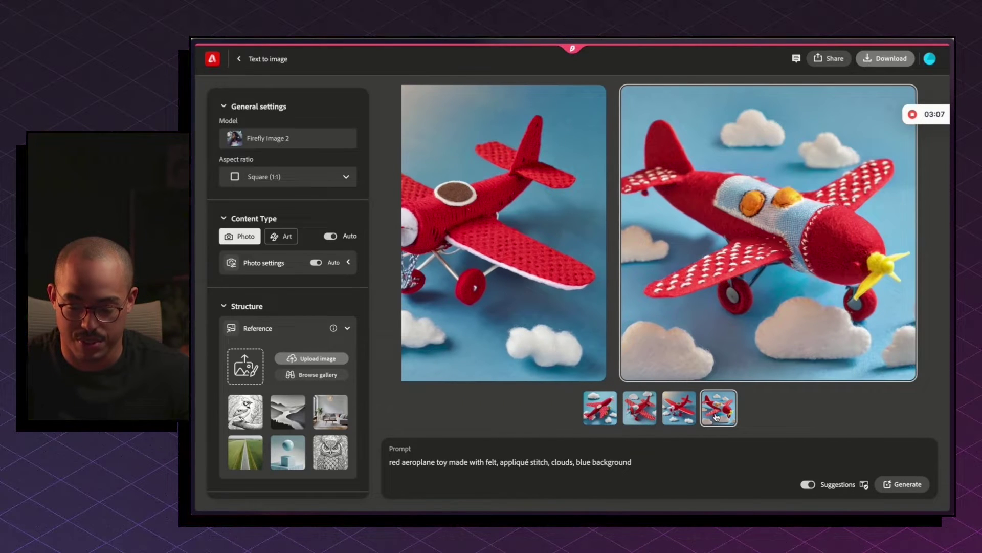
pyautogui.click(596, 411)
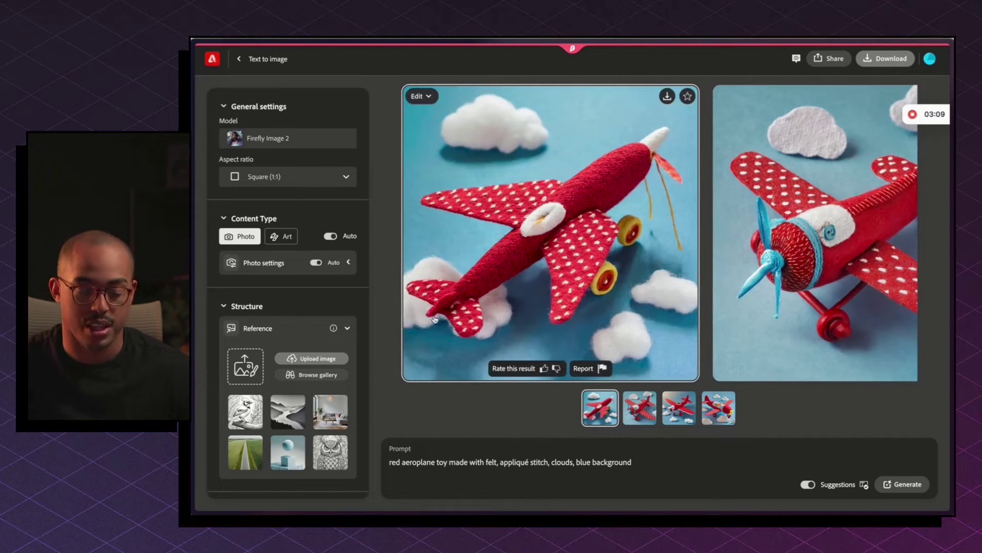
pyautogui.scroll(-1, 297, 345)
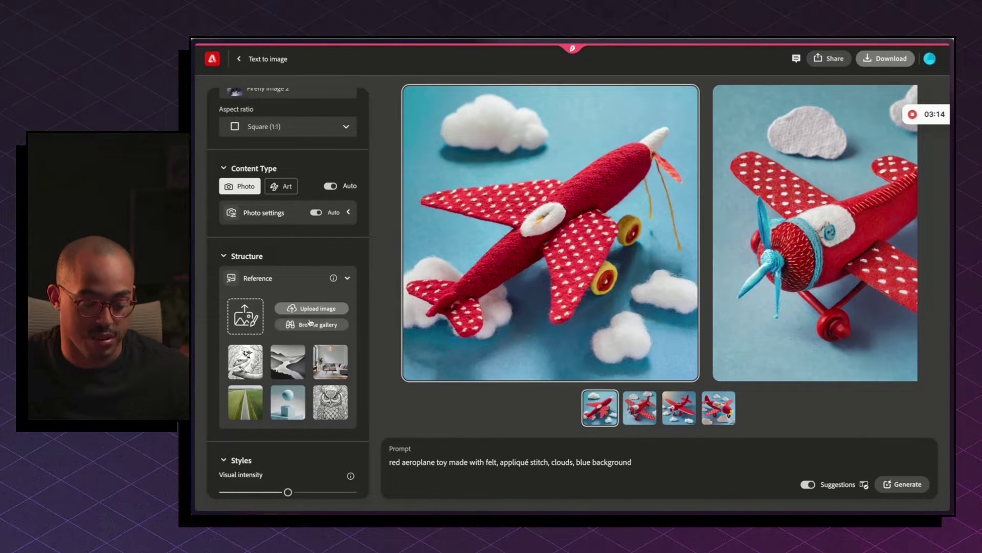
pyautogui.scroll(-1, 287, 320)
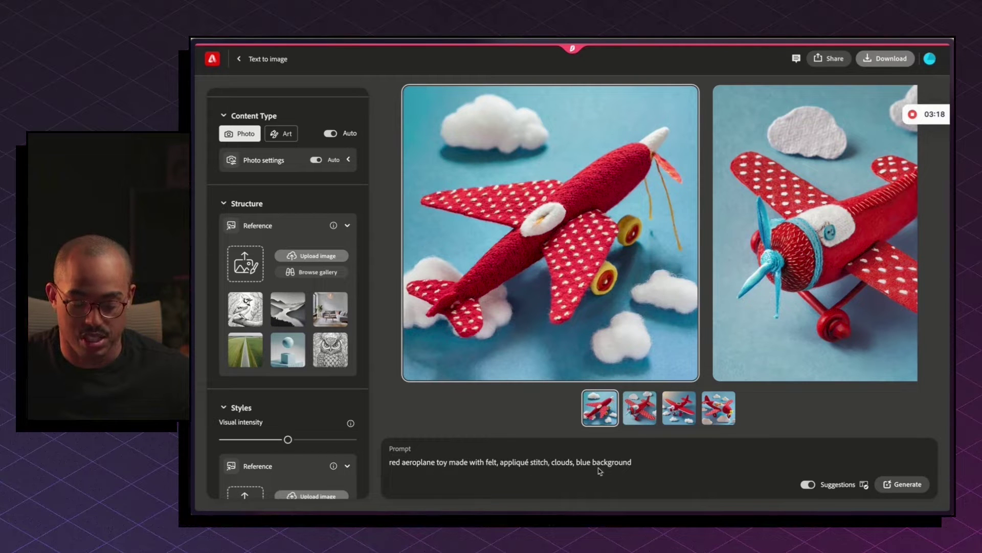
# Download the realistic floating basketball image from Midjourney's Create page
pyautogui.moveTo(539, 351)
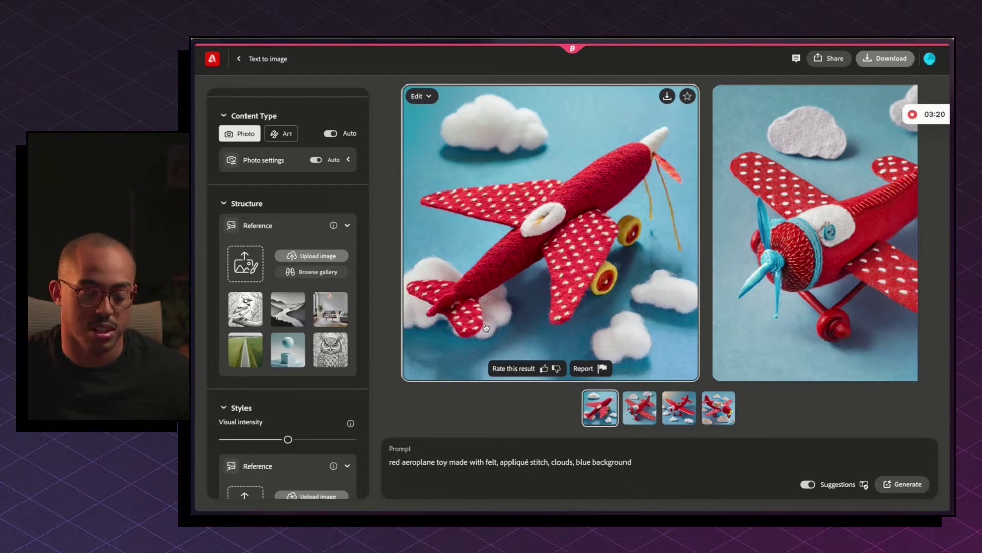
pyautogui.moveTo(193, 245)
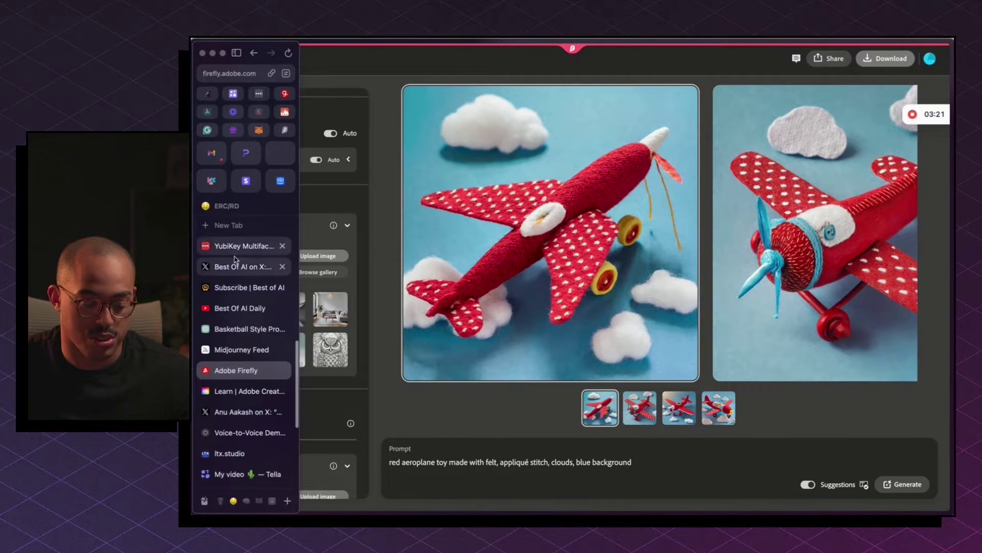
pyautogui.click(241, 350)
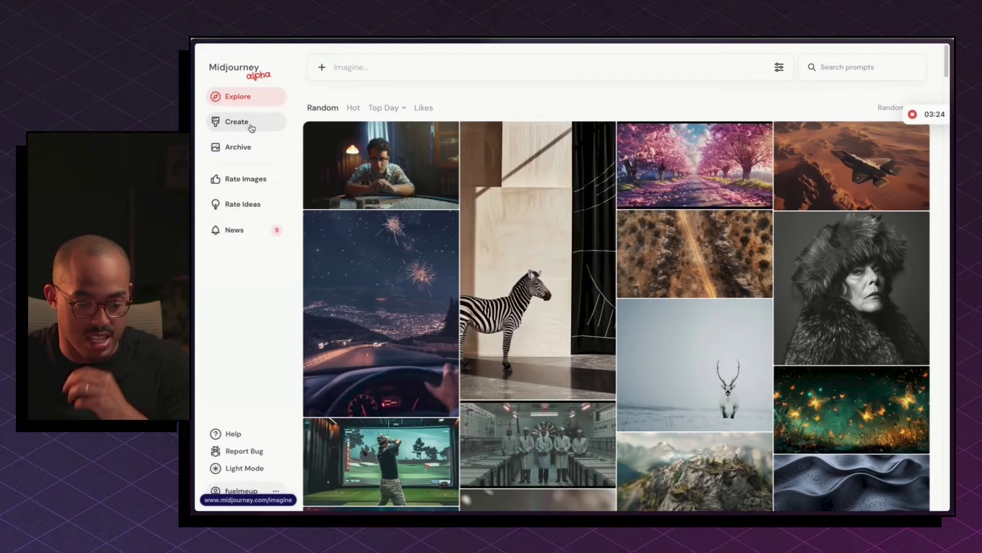
pyautogui.click(241, 122)
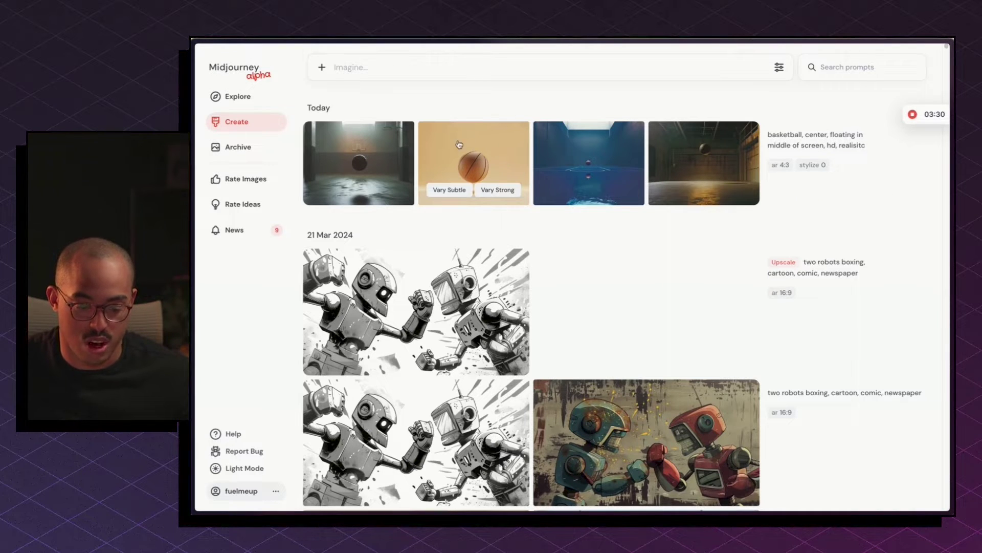
pyautogui.click(464, 163)
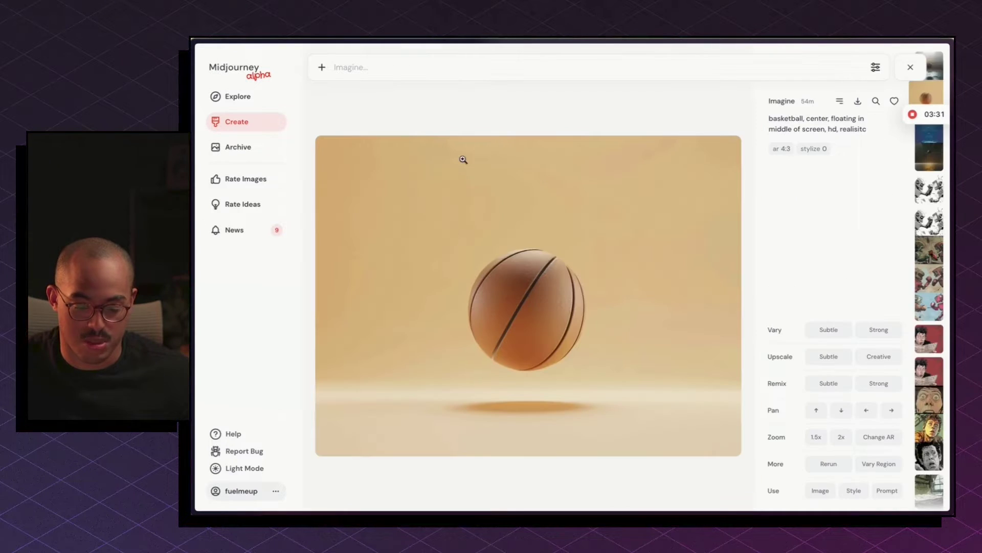
pyautogui.click(857, 103)
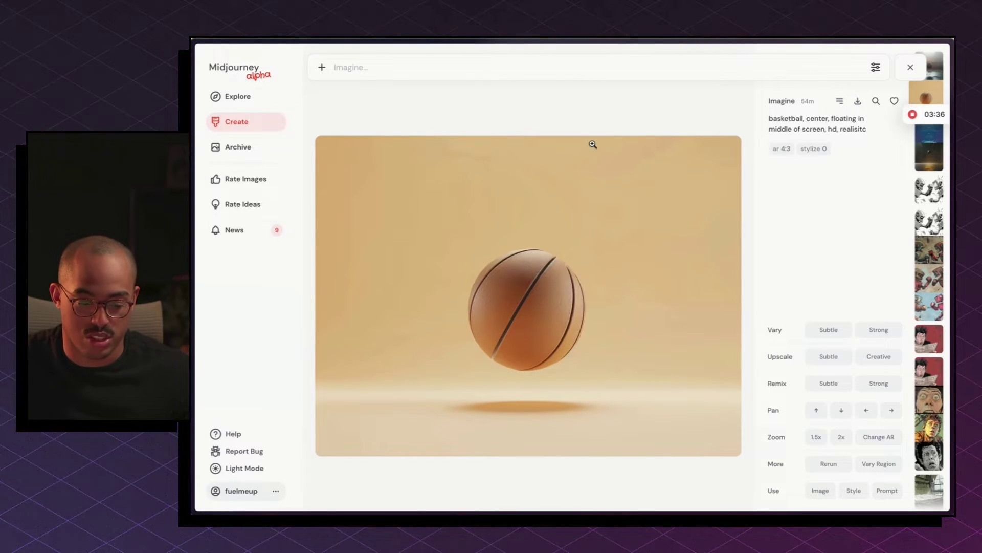
pyautogui.press('super+t')
# Upload the basketball PNG as the Structure reference and set its strength to maximum
pyautogui.click(472, 239)
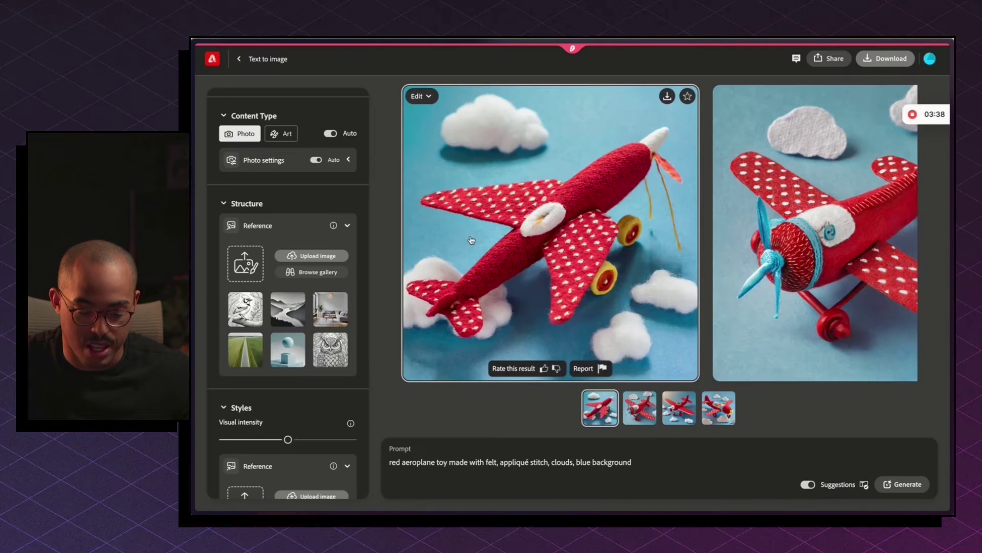
pyautogui.click(310, 260)
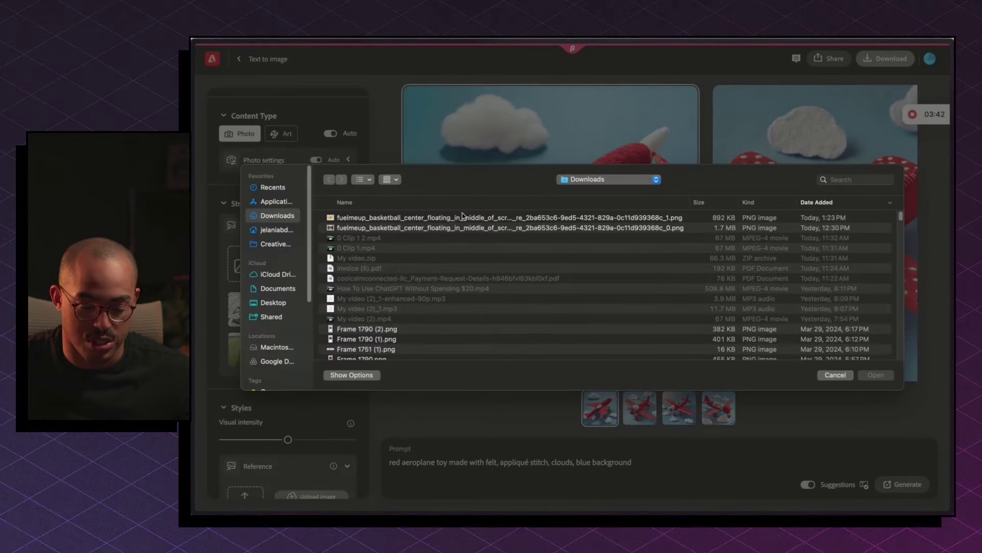
pyautogui.click(886, 378)
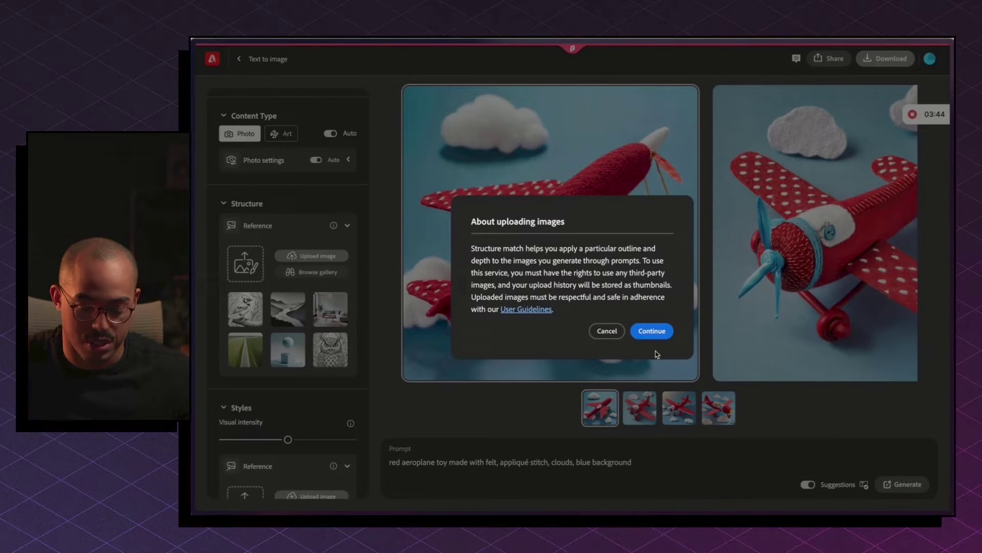
pyautogui.click(661, 332)
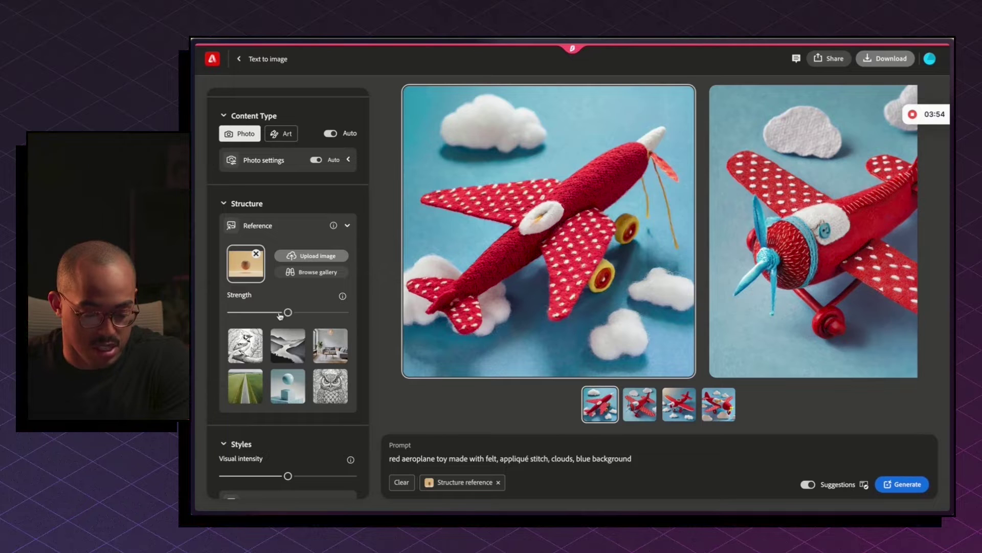
pyautogui.moveTo(289, 313); pyautogui.dragTo(355, 313)
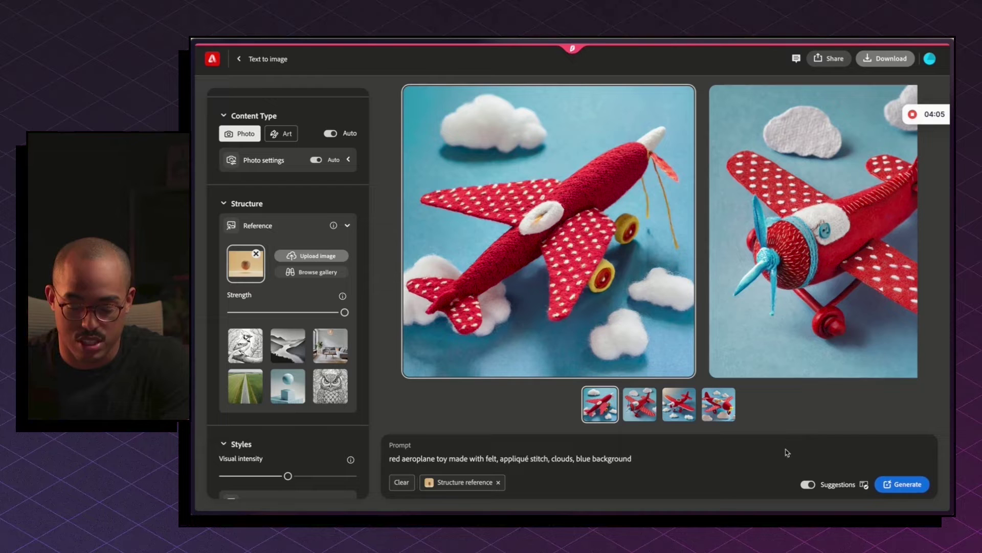
# Generate basketball-shaped felt aeroplanes, then delete 'red aeroplane toy' from the prompt and regenerate
pyautogui.click(909, 490)
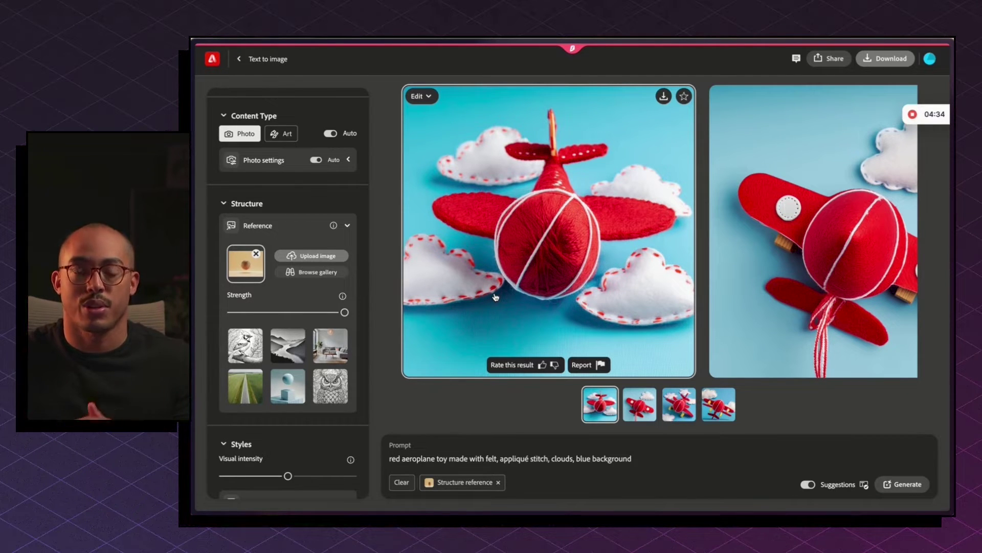
pyautogui.click(691, 399)
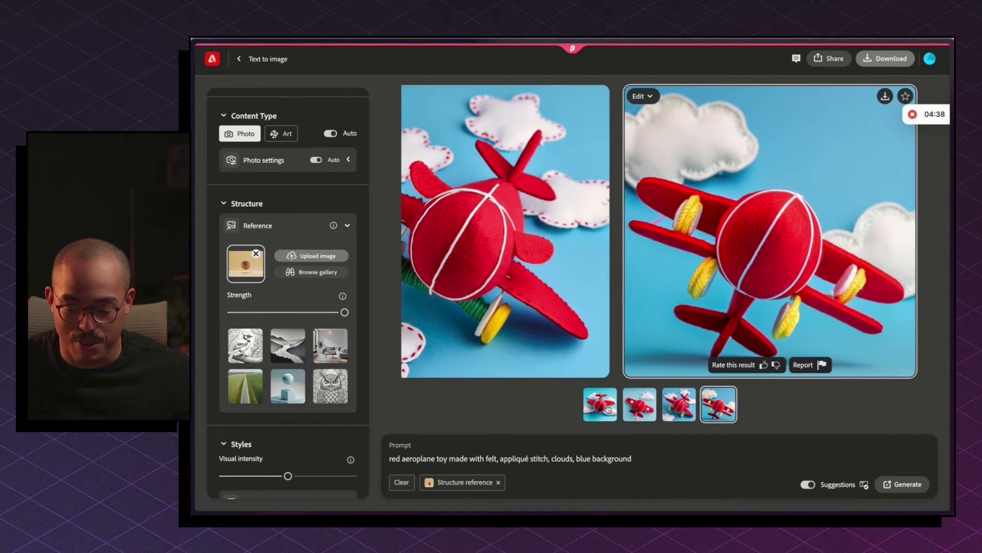
pyautogui.moveTo(390, 460); pyautogui.dragTo(447, 462)
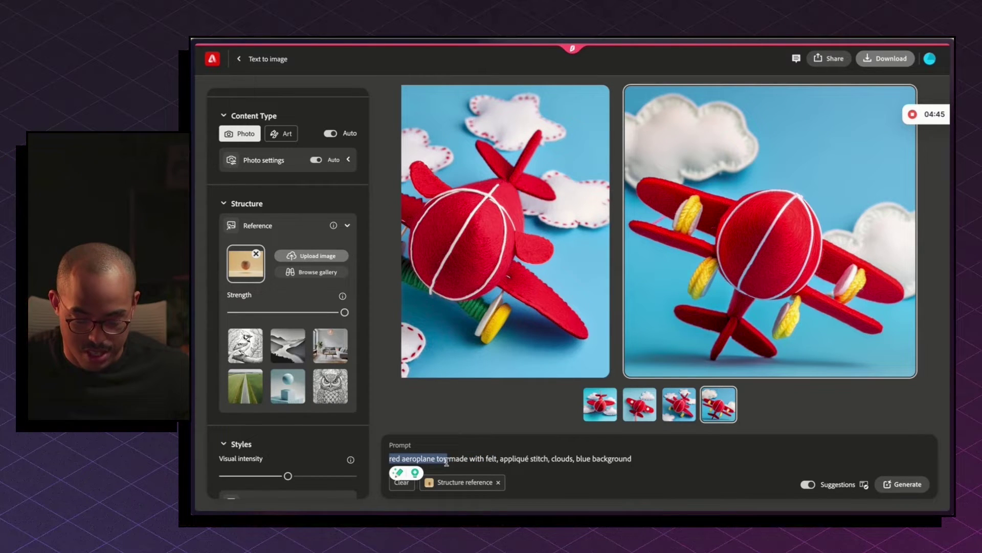
pyautogui.press('BackSpace')
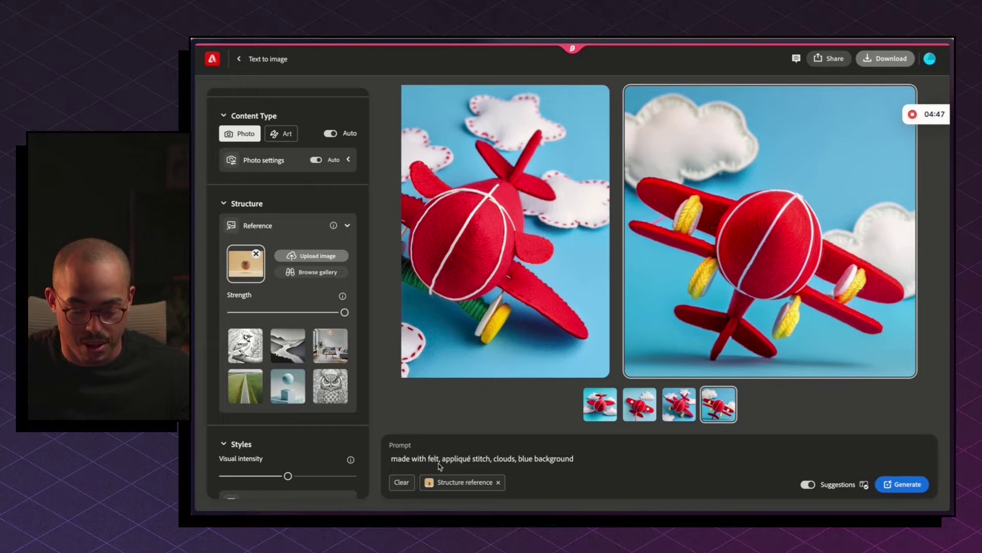
pyautogui.press('Return')
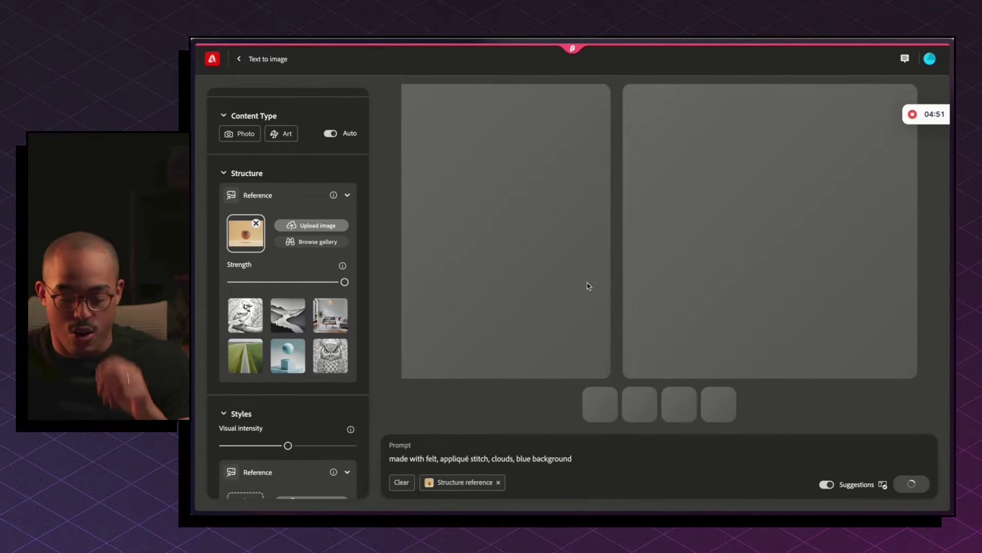
# Select the Medieval Tapestry description in the ChatGPT basketball style prompts chat
pyautogui.hotkey('ctrl', 't')
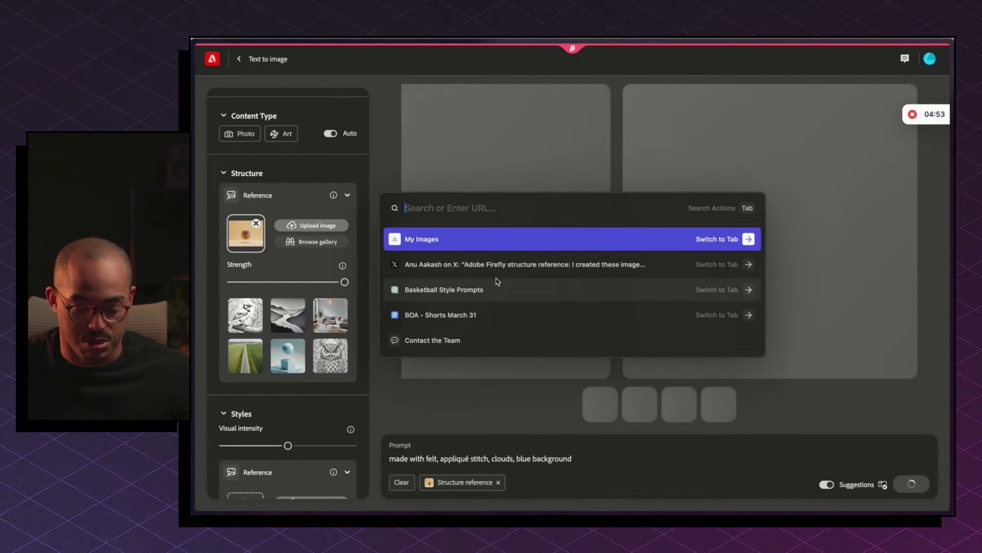
pyautogui.click(583, 288)
pyautogui.scroll(15, 643, 257)
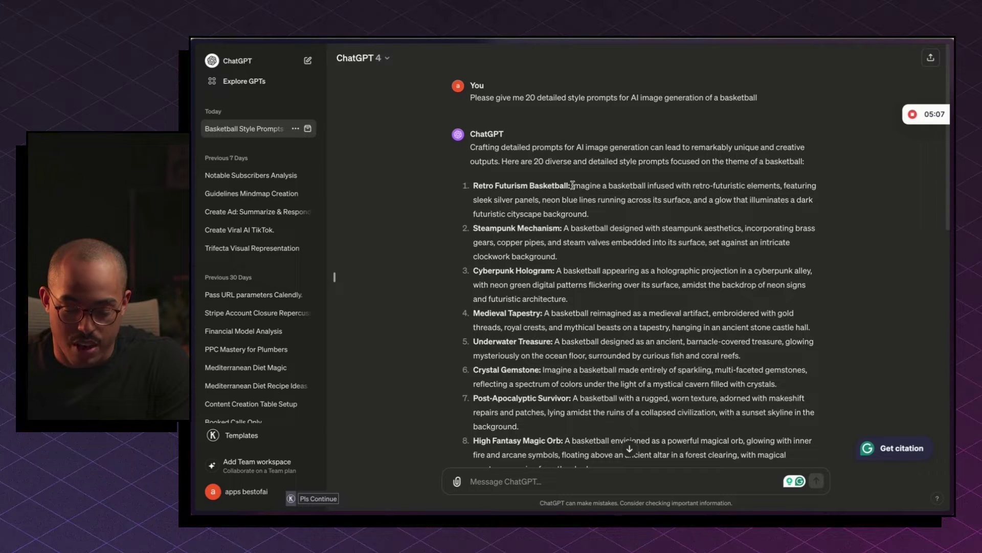
pyautogui.moveTo(573, 185); pyautogui.dragTo(611, 217)
pyautogui.scroll(-2, 518, 250)
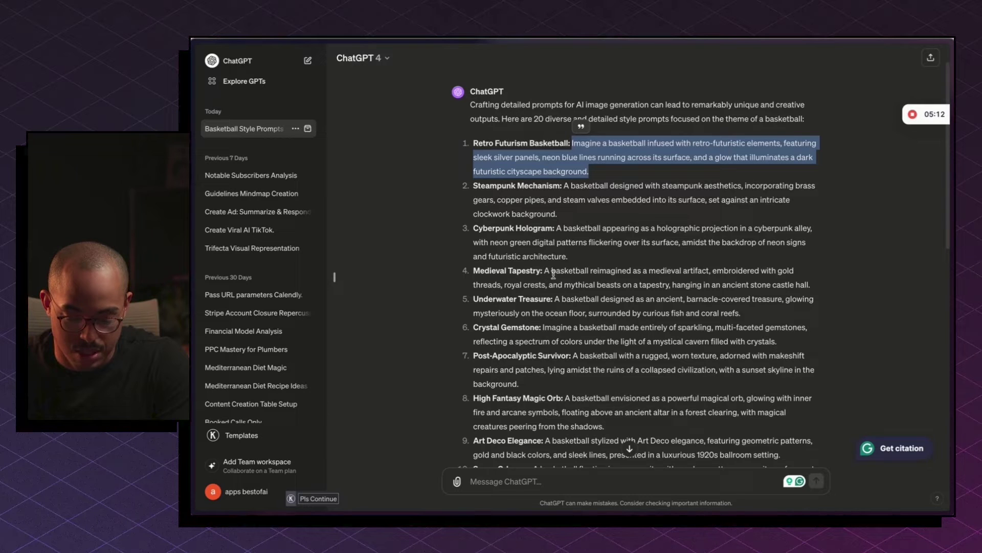
pyautogui.moveTo(546, 270); pyautogui.dragTo(819, 287)
pyautogui.hotkey('ctrl', 'c')
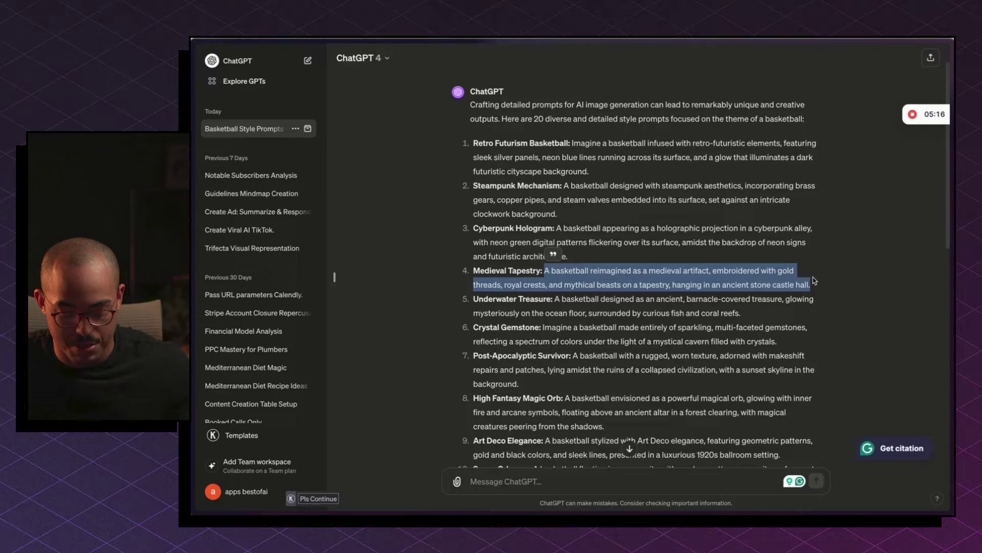
pyautogui.hotkey('ctrl', 't')
pyautogui.press('Return')
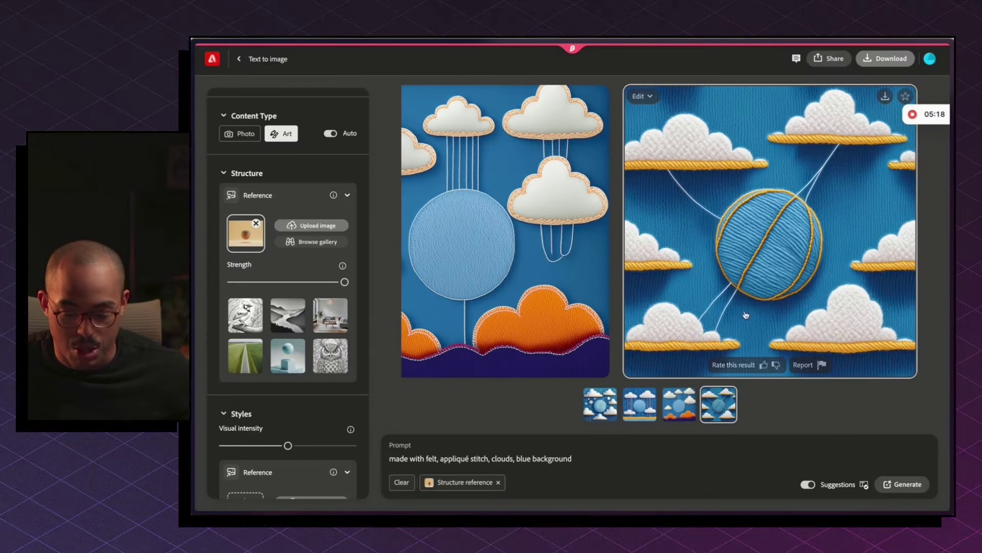
# Review the four new felt appliqué images of a blue ball among clouds
pyautogui.click(611, 402)
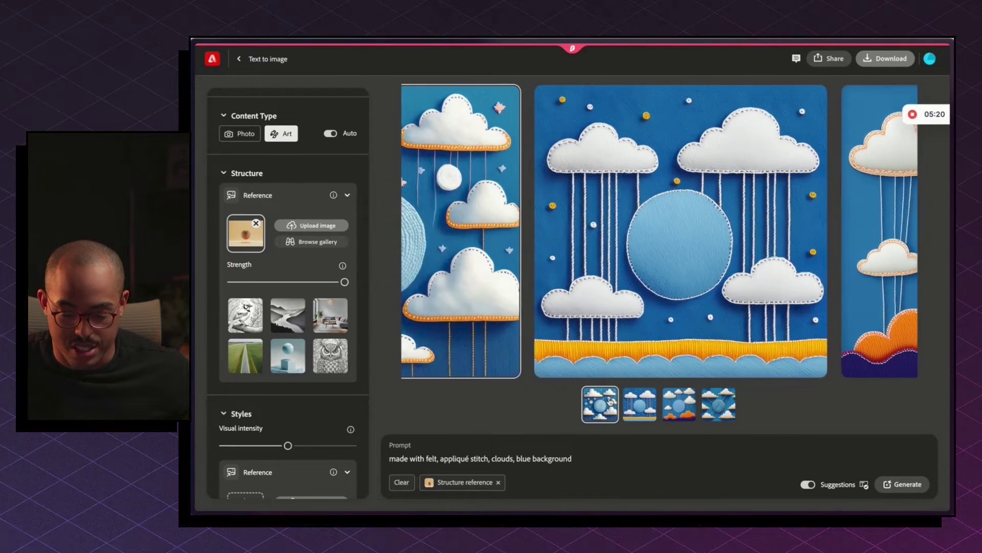
pyautogui.click(639, 403)
pyautogui.click(680, 404)
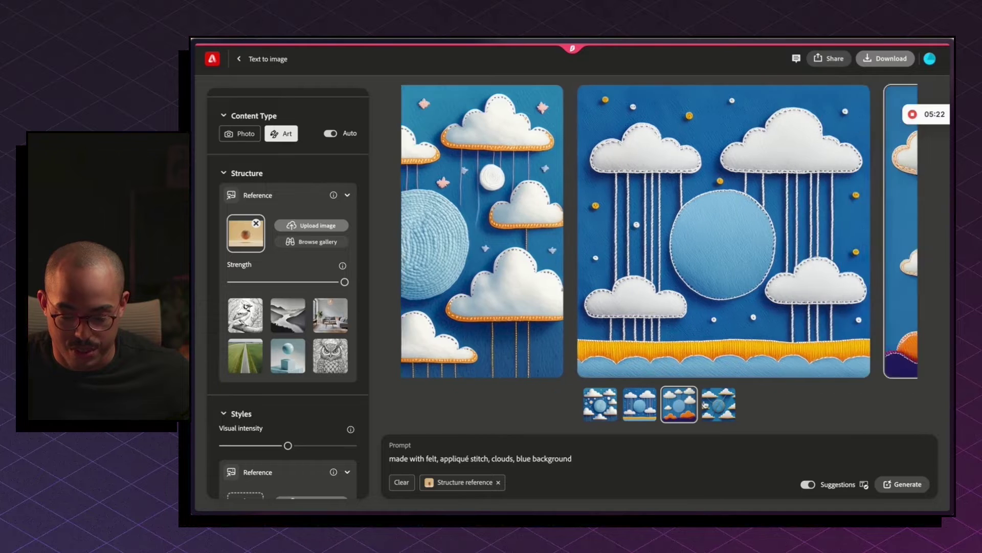
pyautogui.click(722, 404)
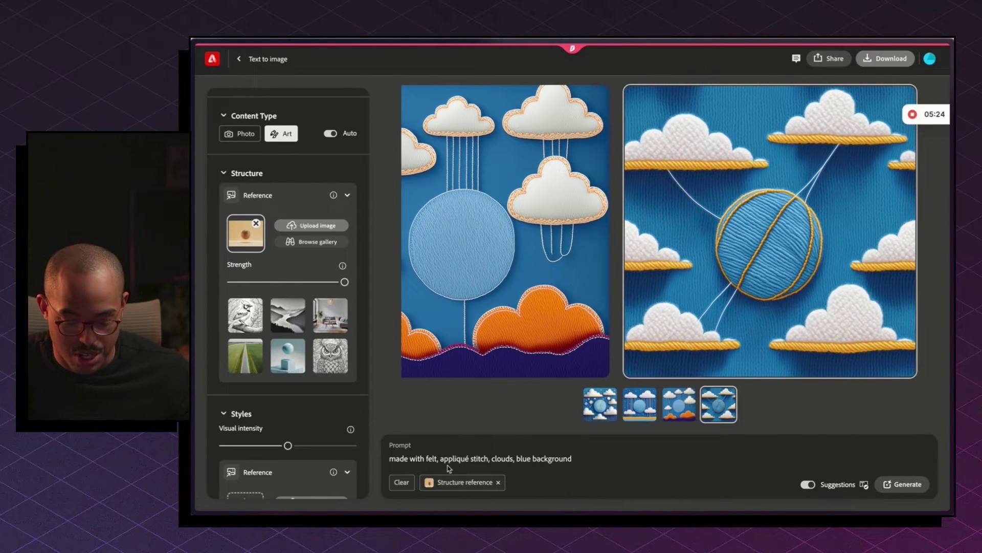
# Remove 'clouds' and 'blue background' from the prompt and generate again
pyautogui.doubleClick(504, 459)
pyautogui.press('BackSpace')
pyautogui.press('BackSpace')
pyautogui.press('BackSpace')
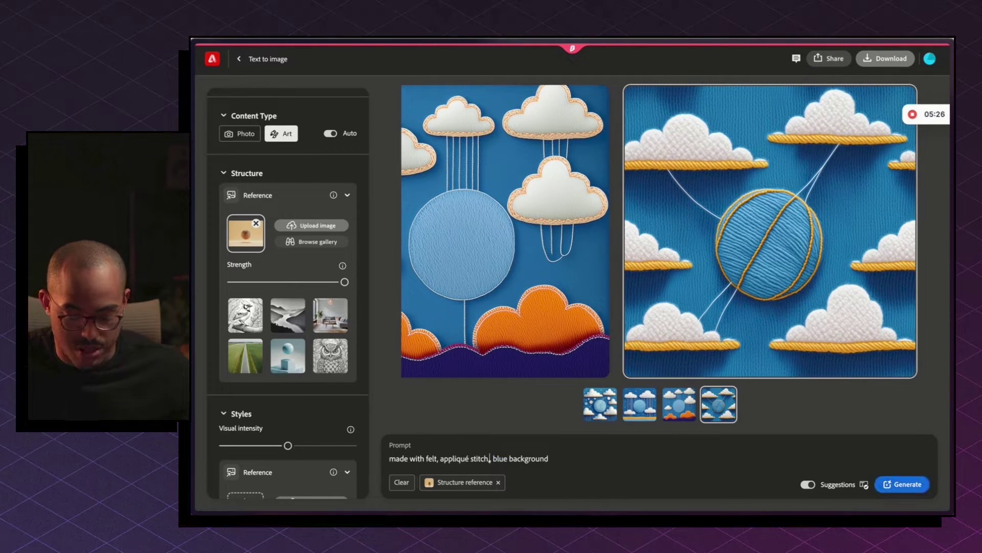
pyautogui.moveTo(489, 458); pyautogui.dragTo(625, 461)
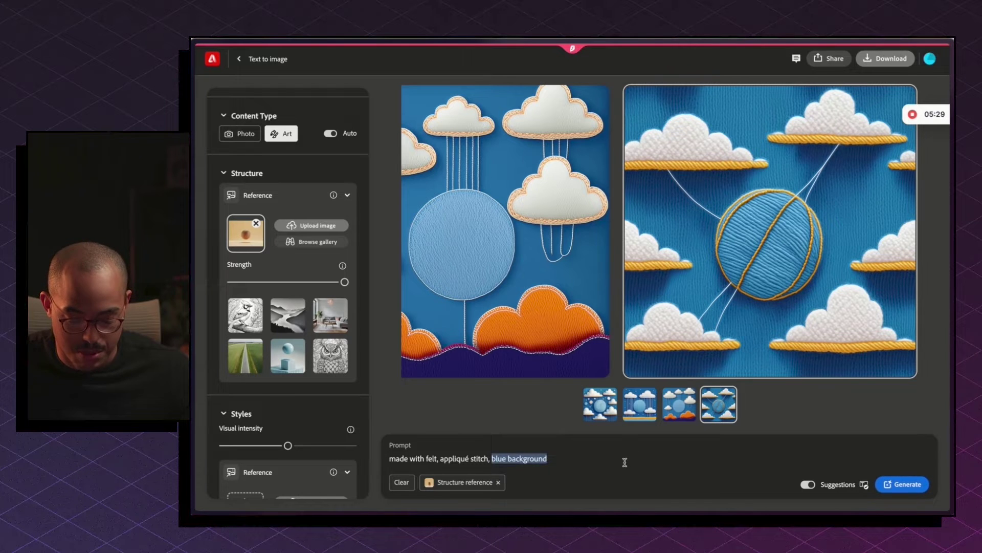
pyautogui.press('BackSpace')
pyautogui.press('BackSpace')
pyautogui.click(901, 484)
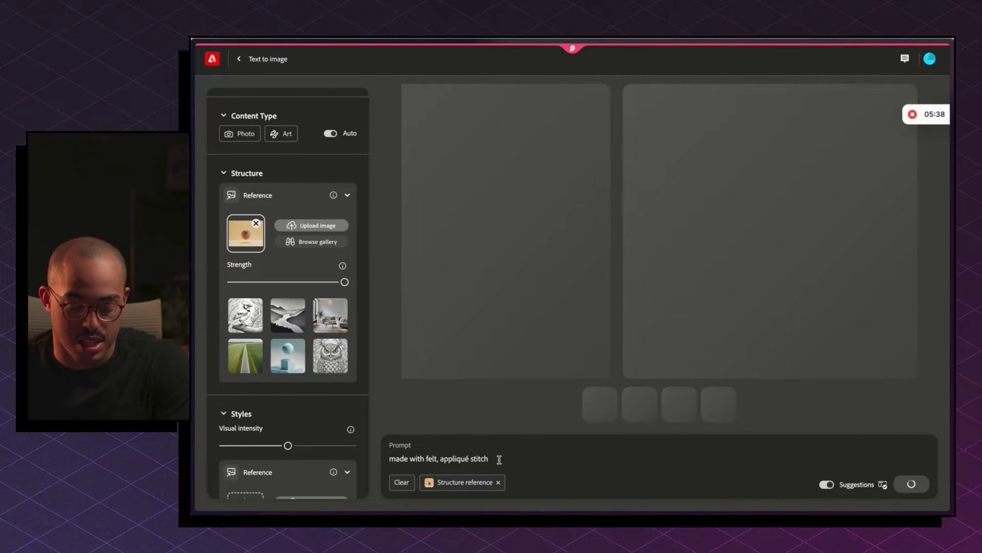
pyautogui.tripleClick(486, 459)
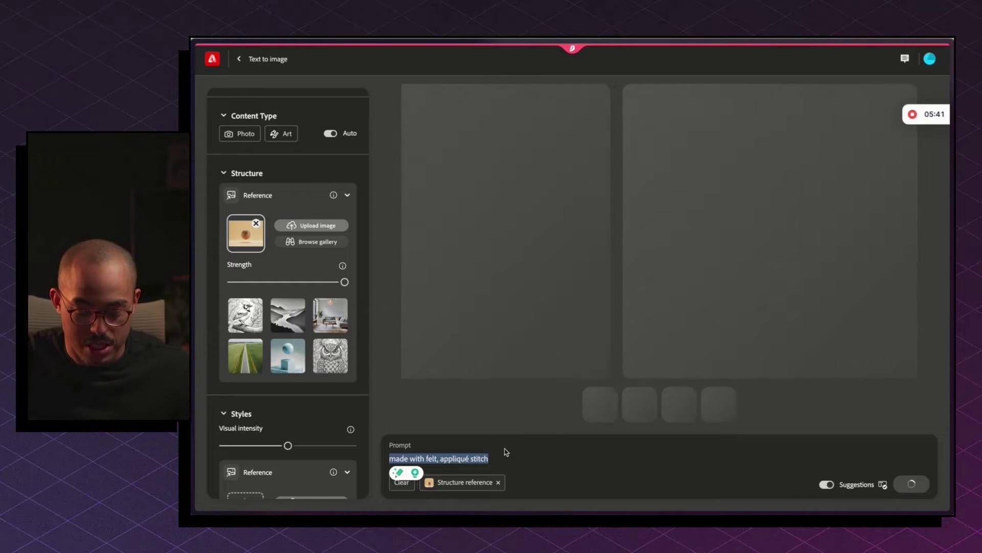
# Paste the medieval tapestry basketball prompt and review the embroidered results
pyautogui.hotkey('ctrl', 'v')
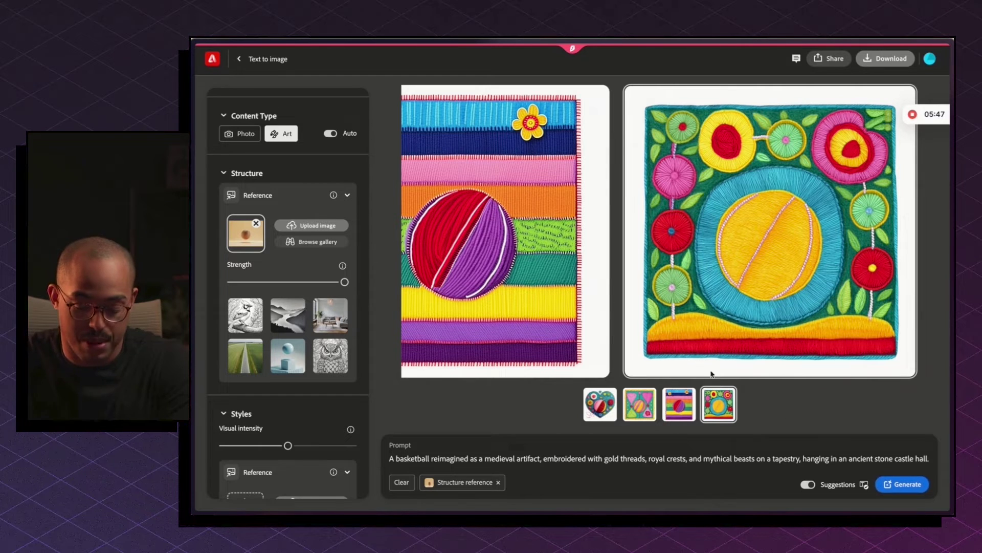
pyautogui.click(610, 412)
pyautogui.click(681, 413)
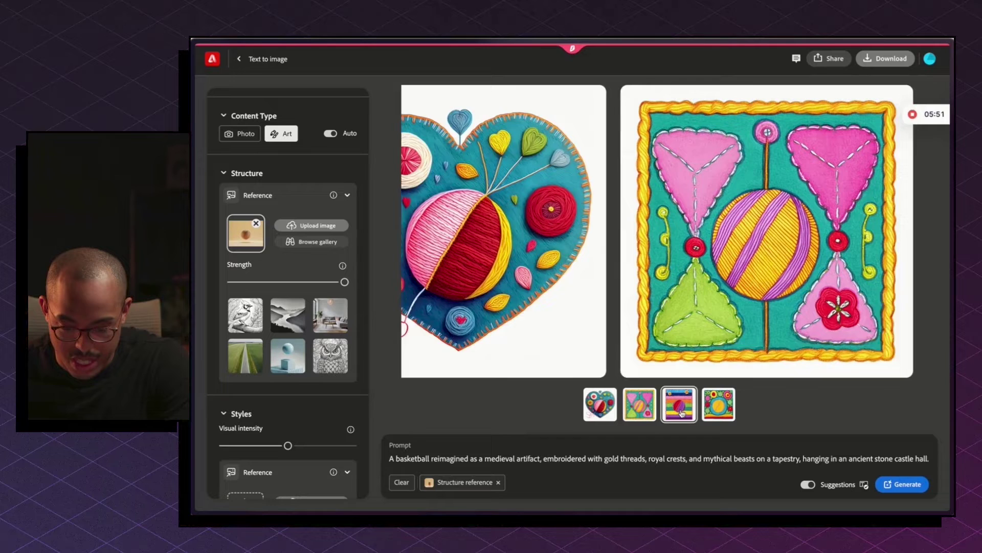
pyautogui.click(707, 412)
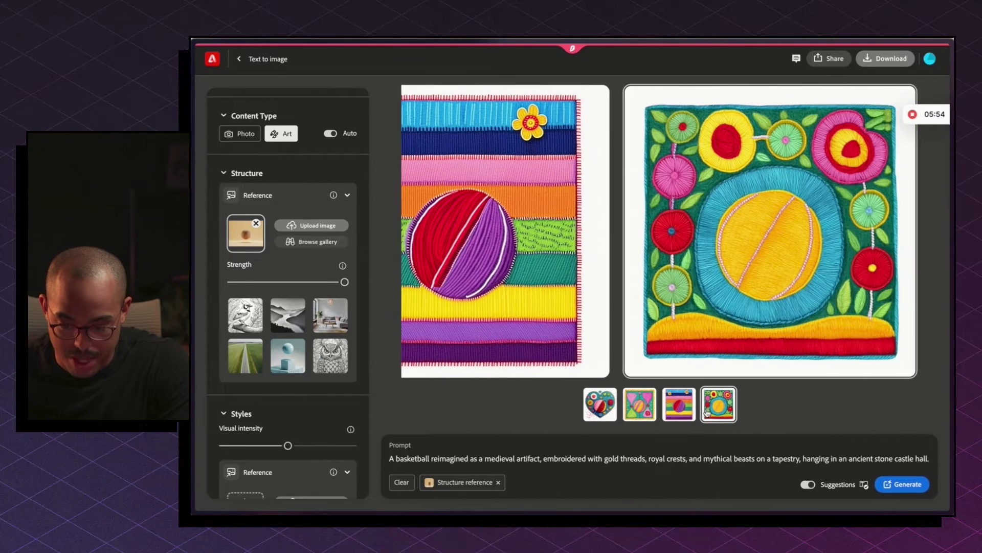
# Download the fourth embroidered-ball image, turning off the transparency notice
pyautogui.moveTo(765, 228)
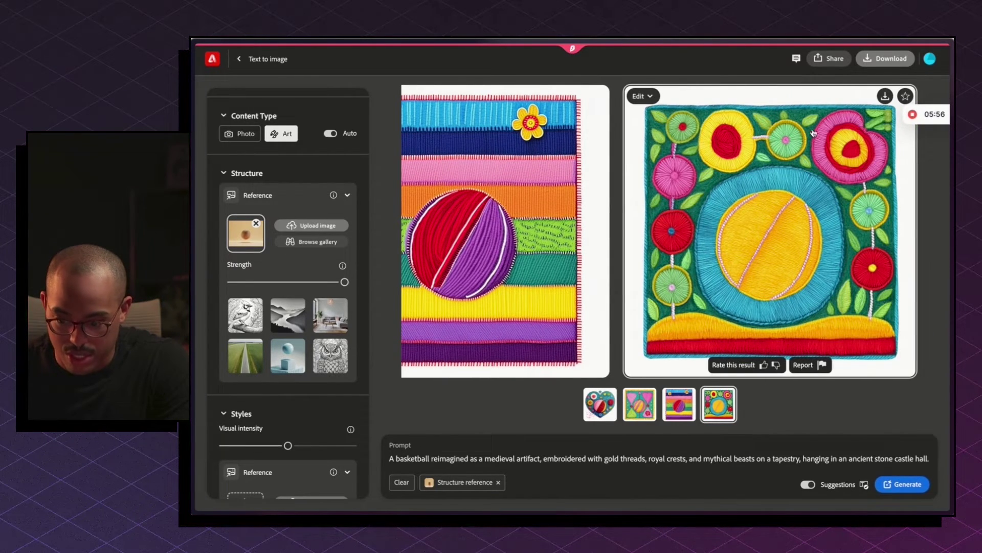
pyautogui.click(886, 96)
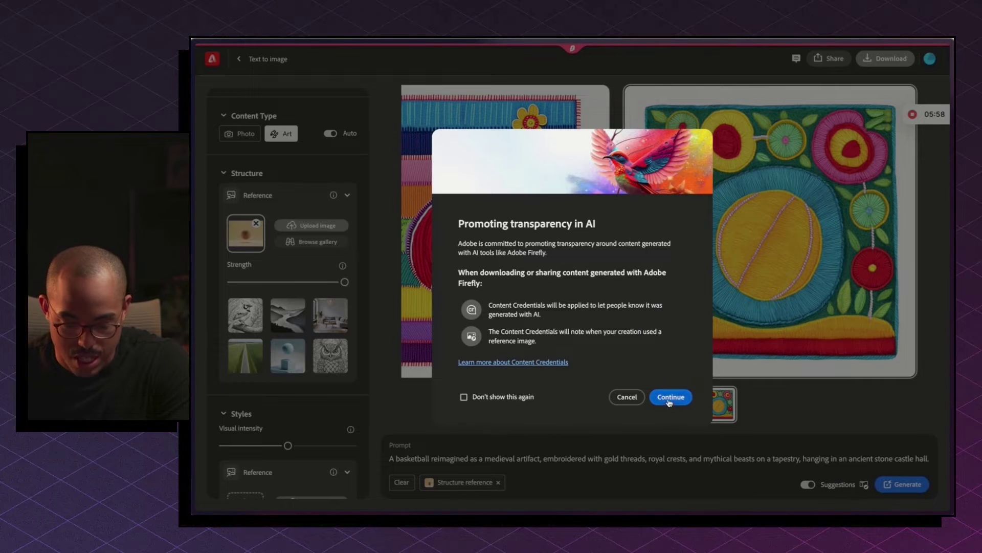
pyautogui.click(464, 396)
pyautogui.click(665, 401)
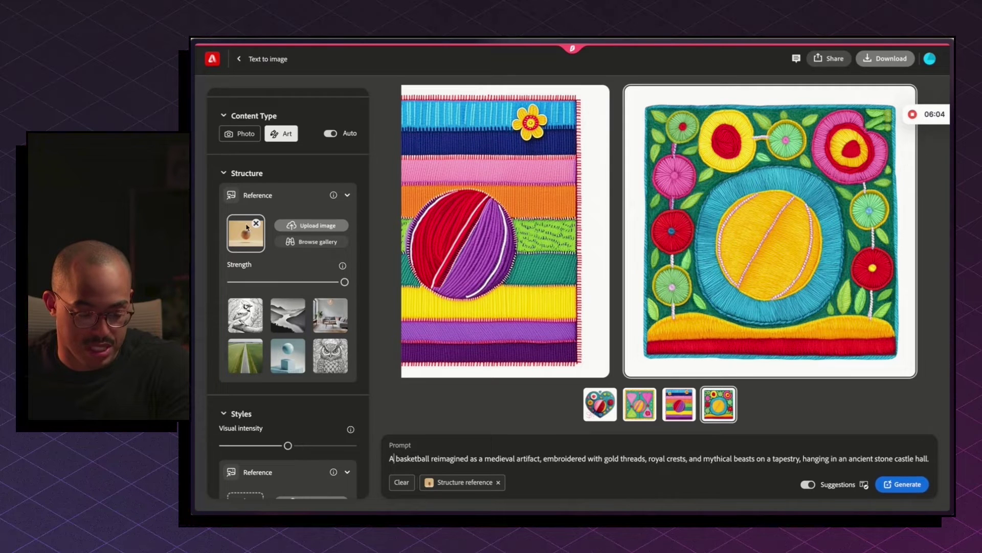
# Generate images from the medieval tapestry prompt and open the Styles reference gallery
pyautogui.click(903, 484)
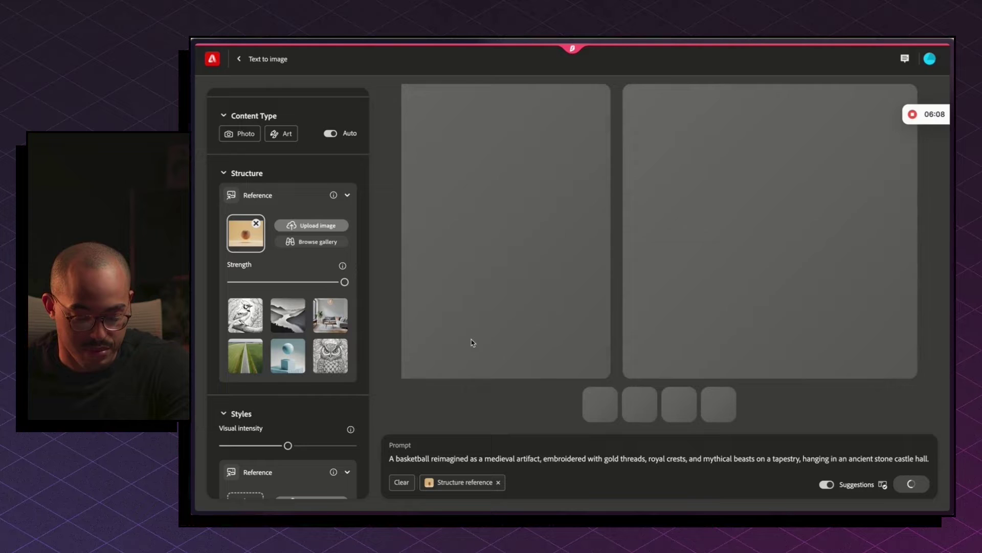
pyautogui.scroll(-3, 280, 367)
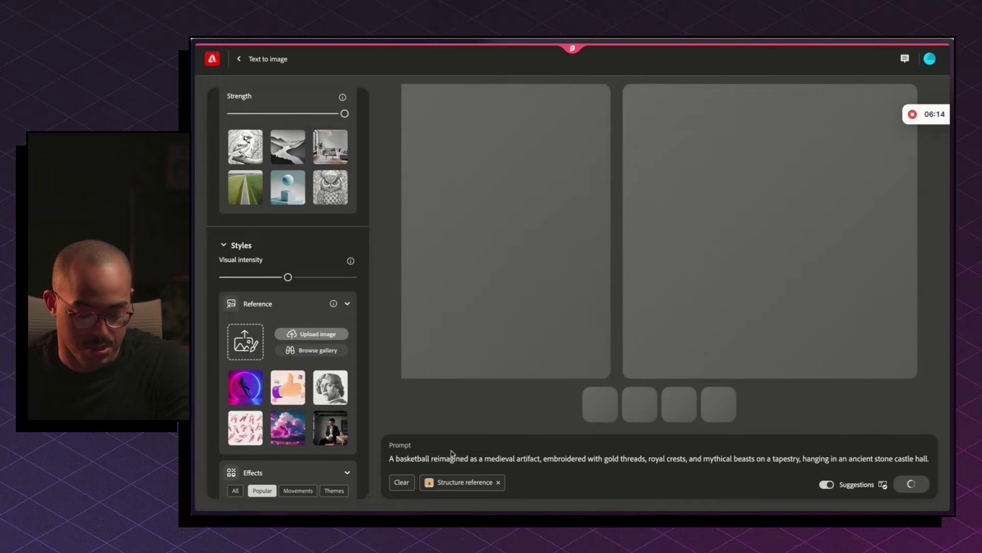
pyautogui.scroll(-3, 347, 440)
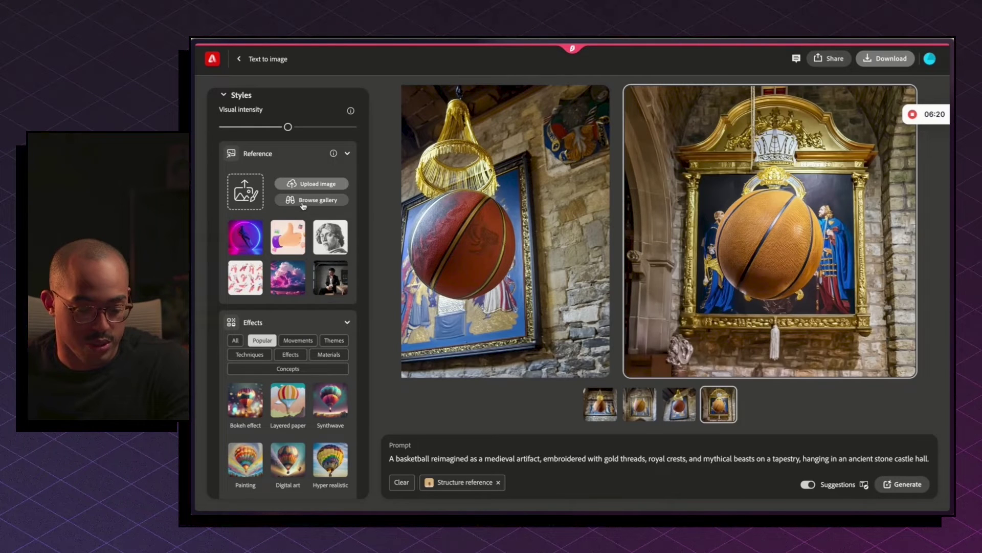
pyautogui.click(308, 201)
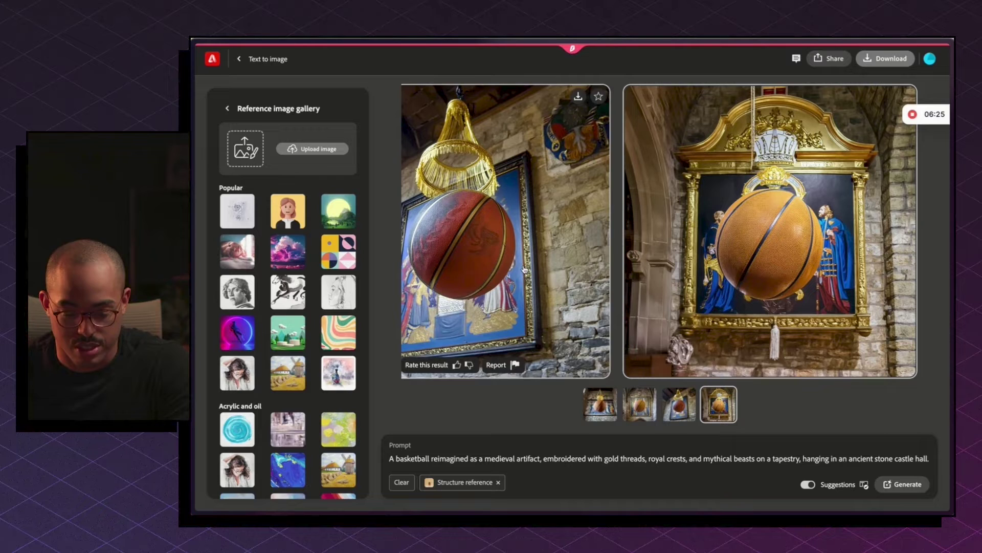
pyautogui.tripleClick(481, 458)
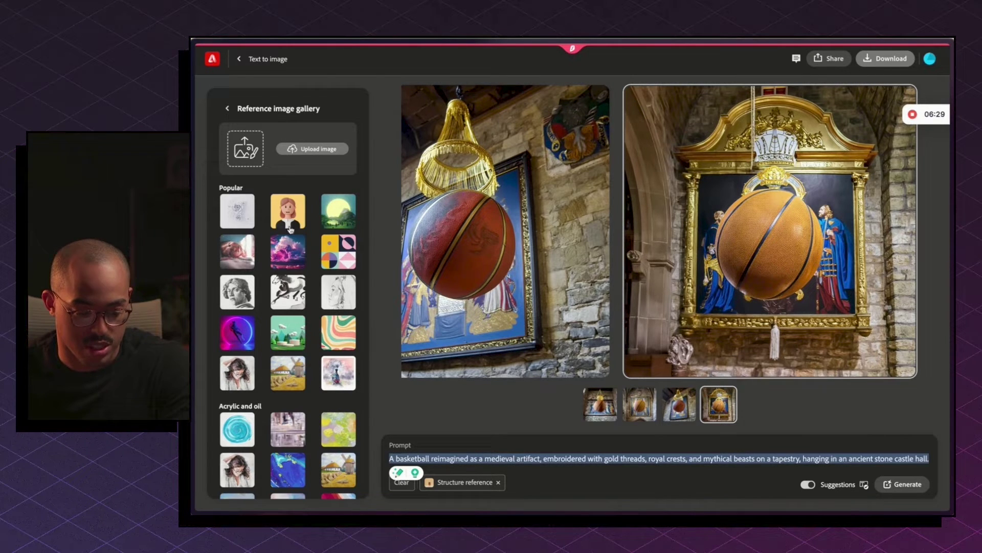
# Compare the four castle-hall images and download the gold-framed basketball one
pyautogui.click(678, 406)
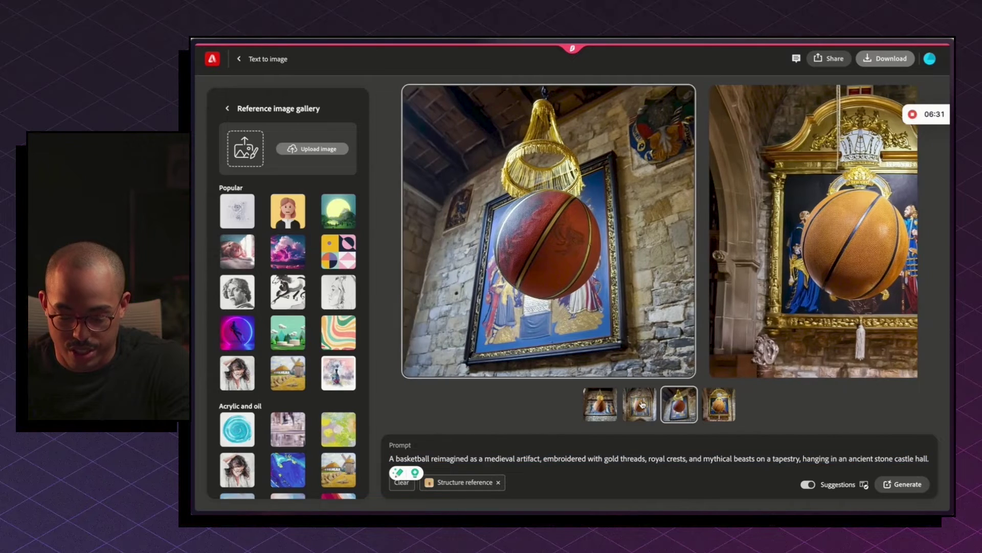
pyautogui.click(640, 404)
pyautogui.click(598, 410)
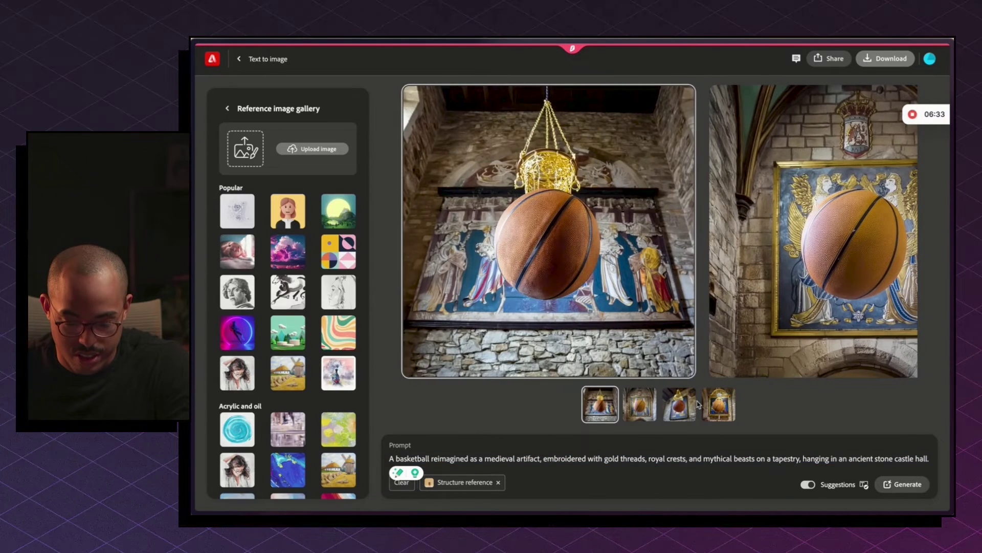
pyautogui.click(719, 406)
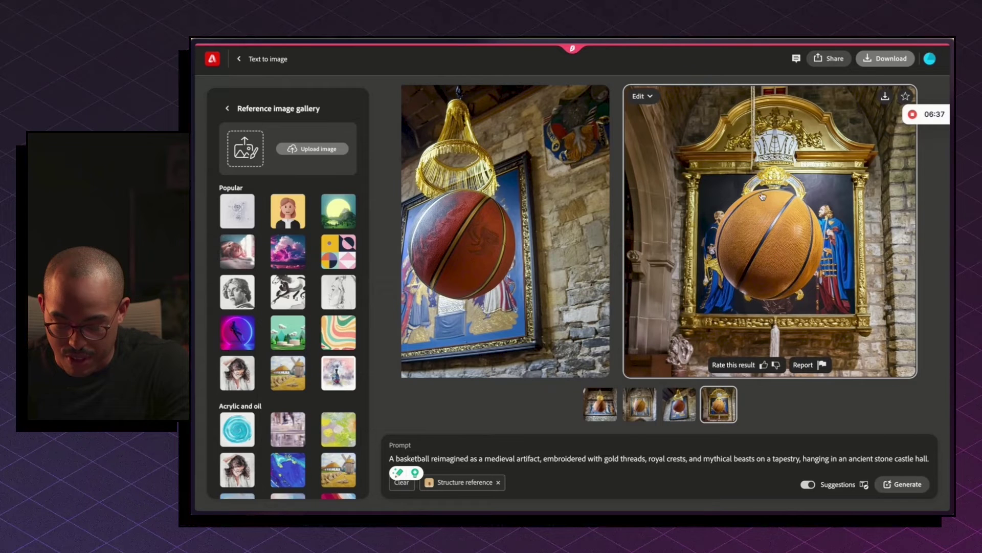
pyautogui.click(885, 96)
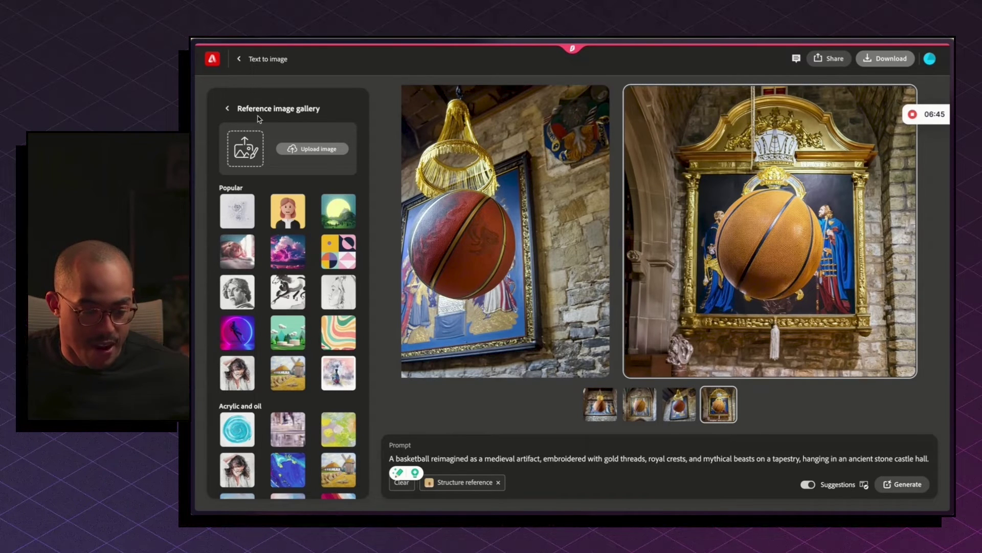
# Apply the thumbs-up picture from the gallery as the style reference
pyautogui.click(237, 106)
pyautogui.scroll(-5, 314, 396)
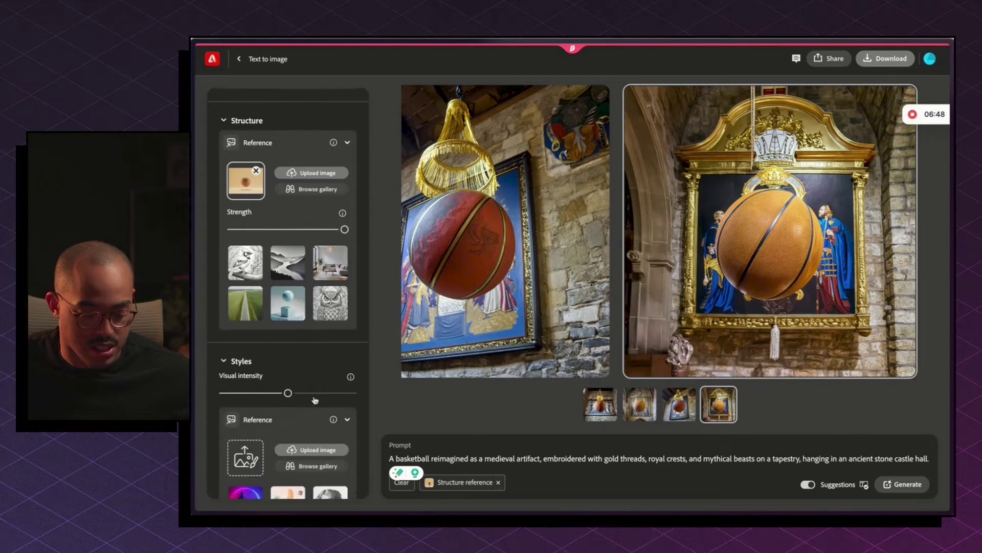
pyautogui.scroll(-1, 311, 364)
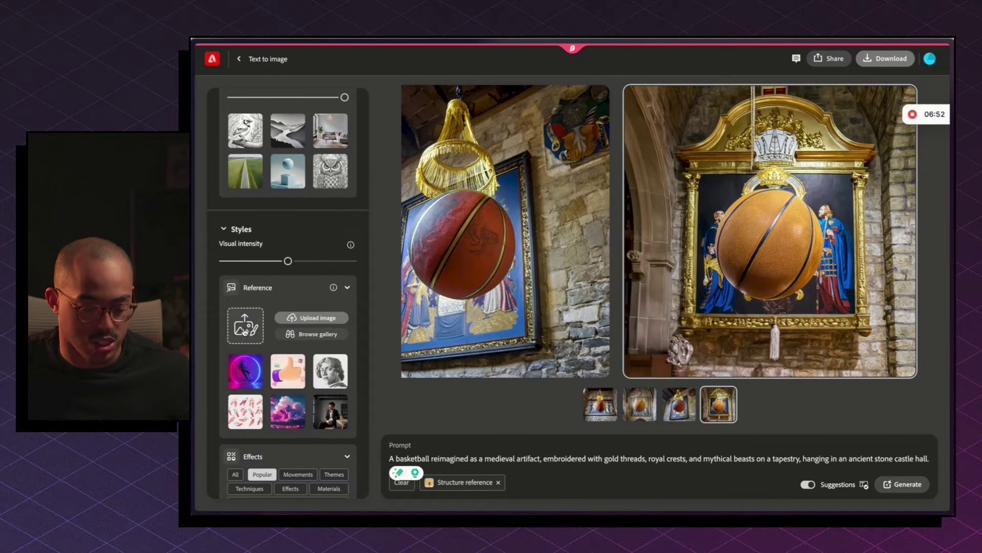
pyautogui.click(294, 378)
# Cut the prompt to 'A basketball reimagined' and generate new images
pyautogui.tripleClick(468, 471)
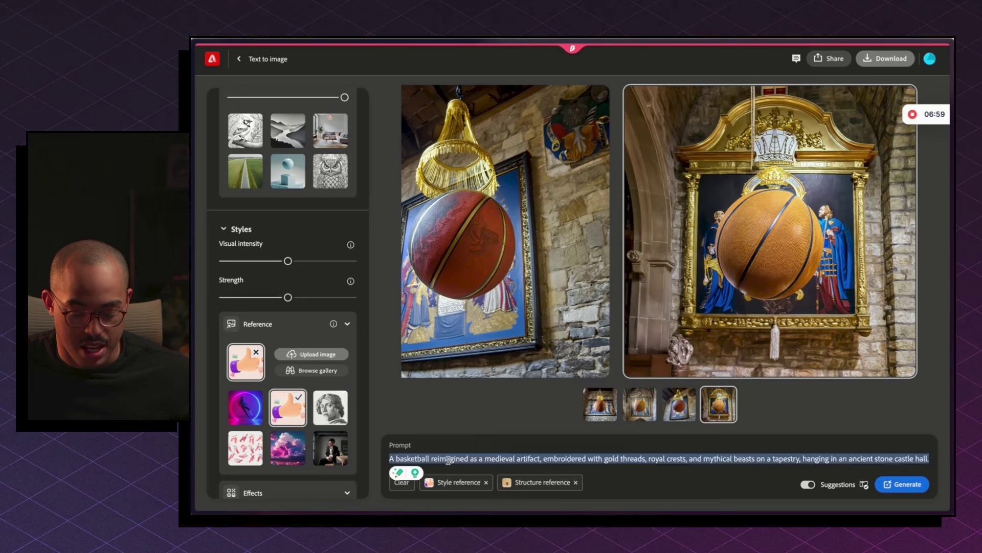
pyautogui.click(433, 459)
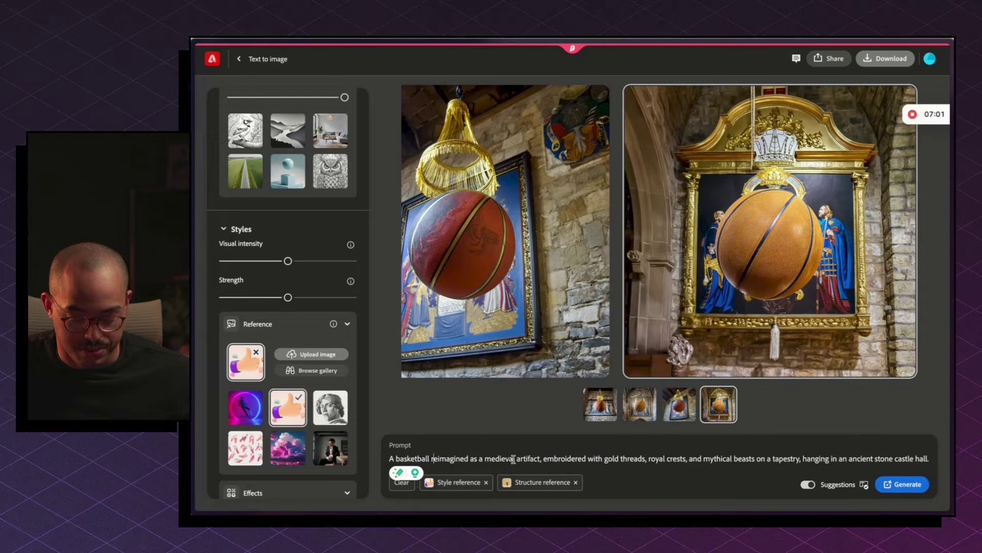
pyautogui.moveTo(473, 458); pyautogui.dragTo(937, 464)
pyautogui.press('BackSpace')
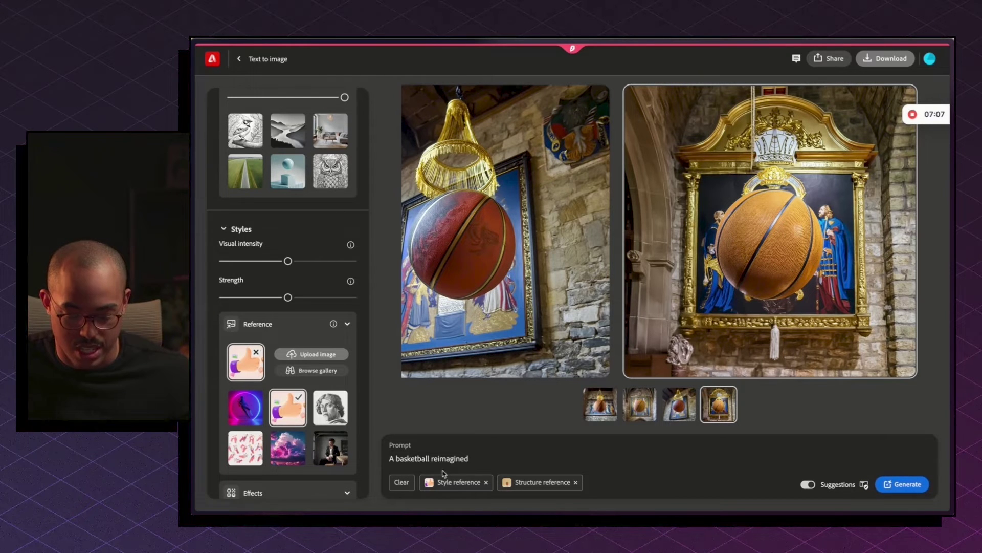
pyautogui.click(902, 484)
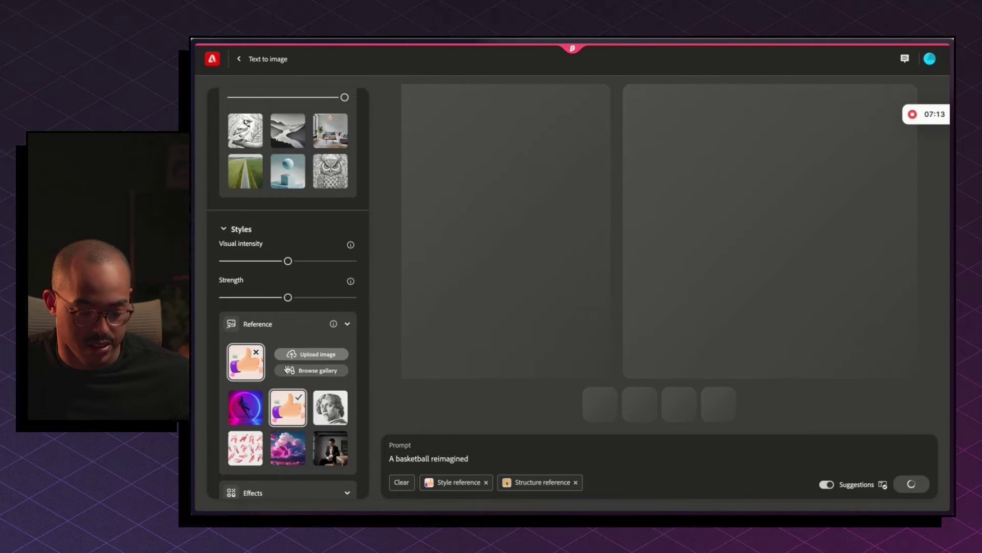
# Scroll the settings panel and browse the reference image gallery
pyautogui.scroll(4, 288, 369)
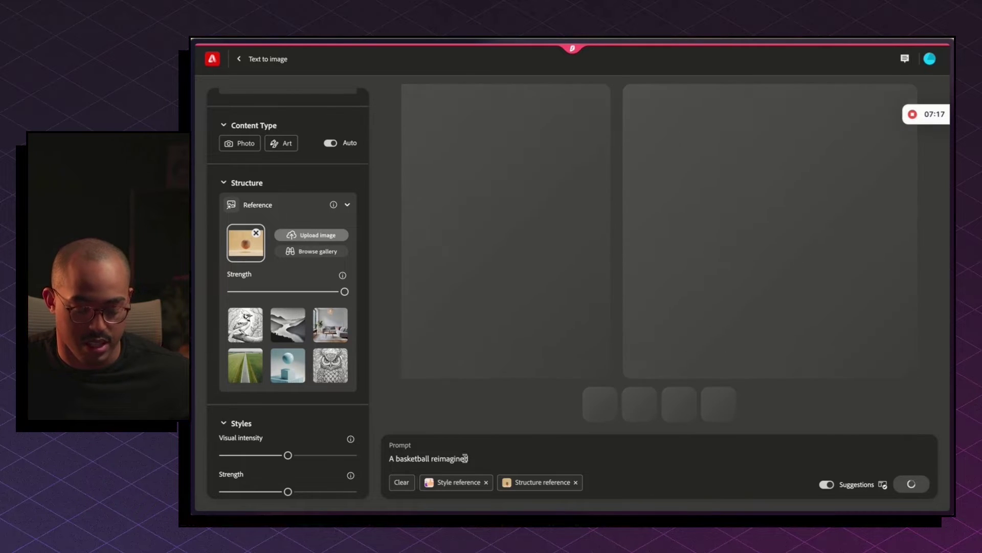
pyautogui.scroll(-4, 307, 399)
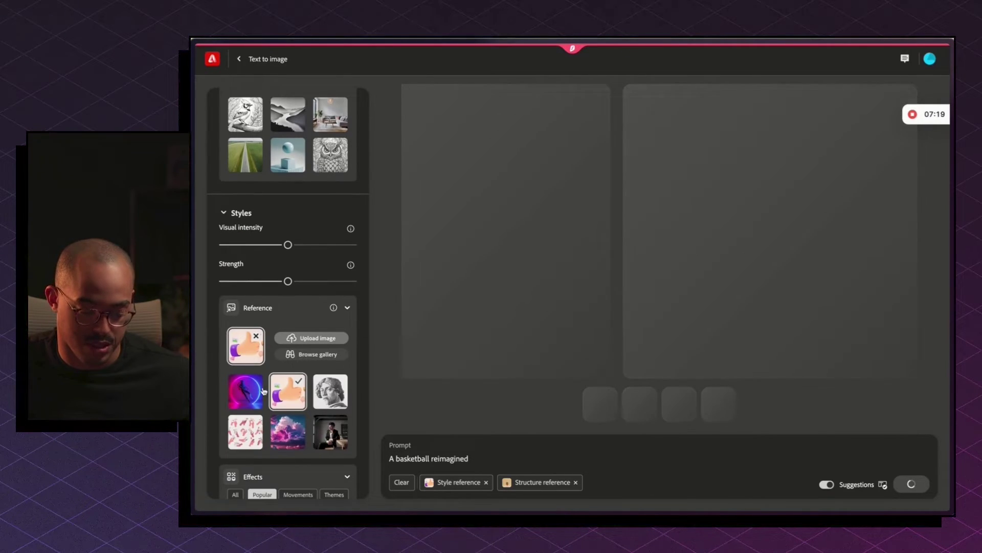
pyautogui.click(318, 354)
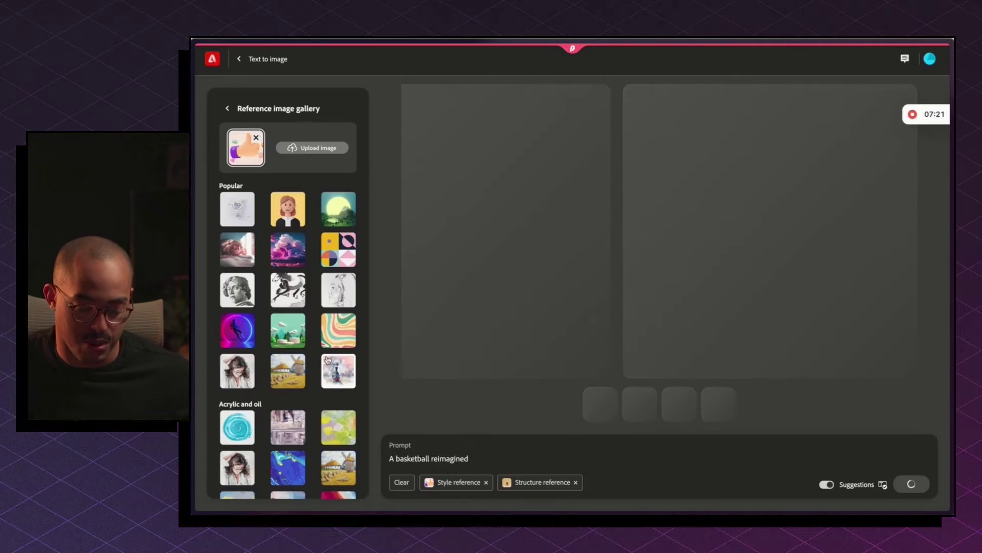
pyautogui.scroll(-3, 331, 296)
pyautogui.scroll(-5, 337, 296)
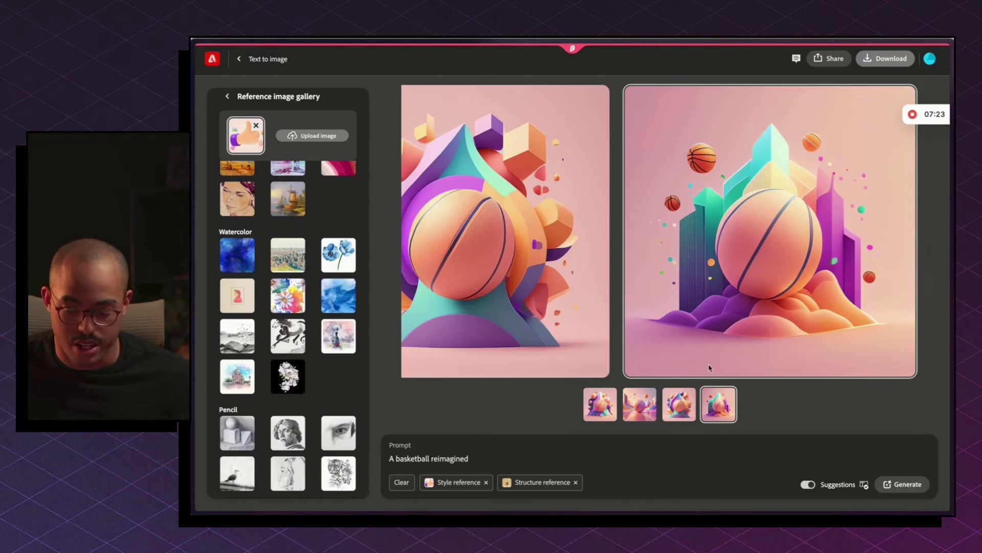
# Review the four pastel geometric basketball images, viewing one full-screen, then return to settings
pyautogui.click(640, 405)
pyautogui.click(610, 406)
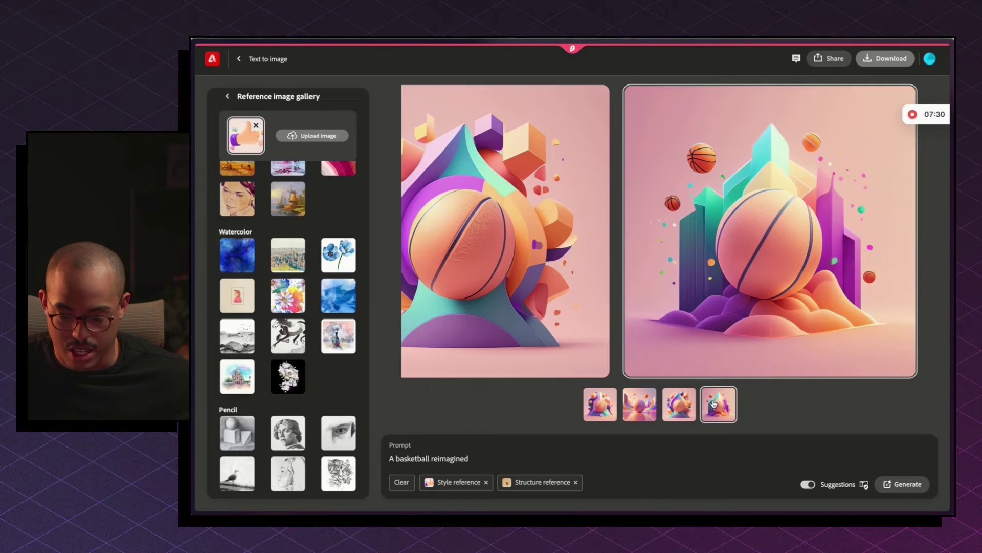
pyautogui.click(640, 406)
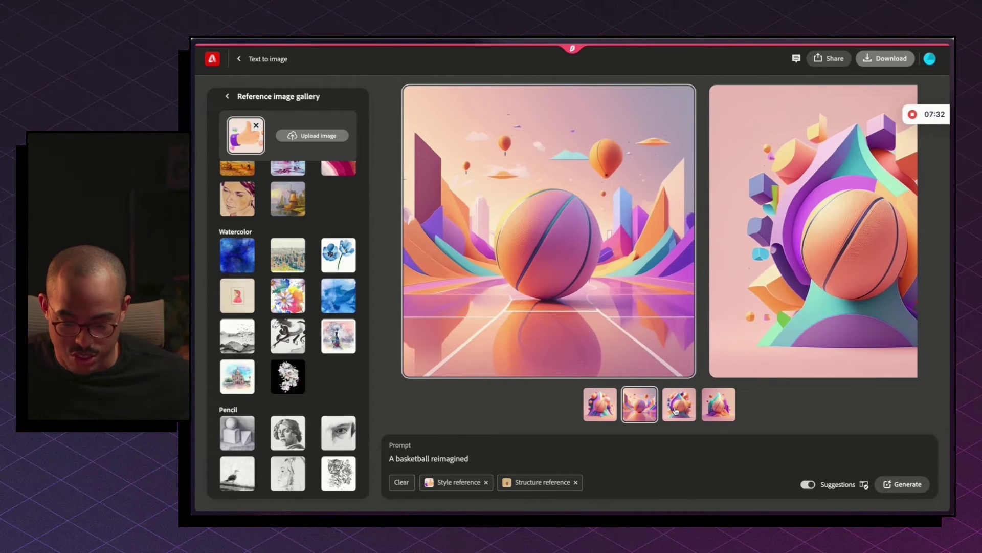
pyautogui.click(676, 409)
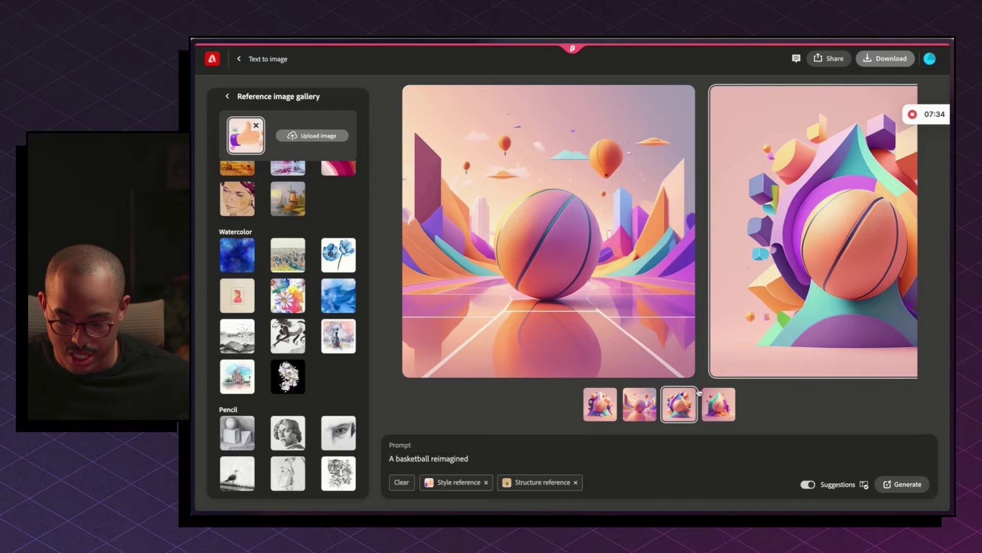
pyautogui.click(784, 192)
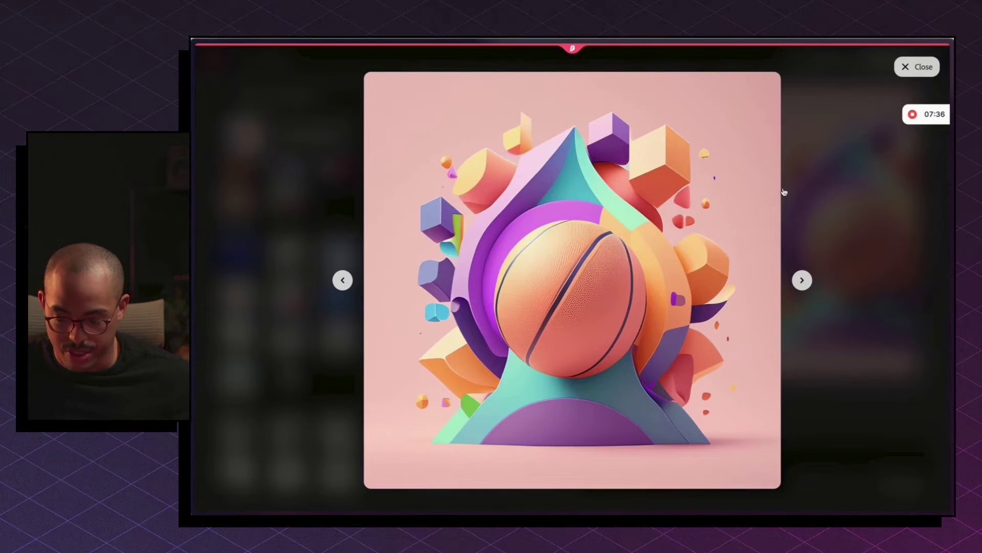
pyautogui.click(856, 210)
pyautogui.click(784, 319)
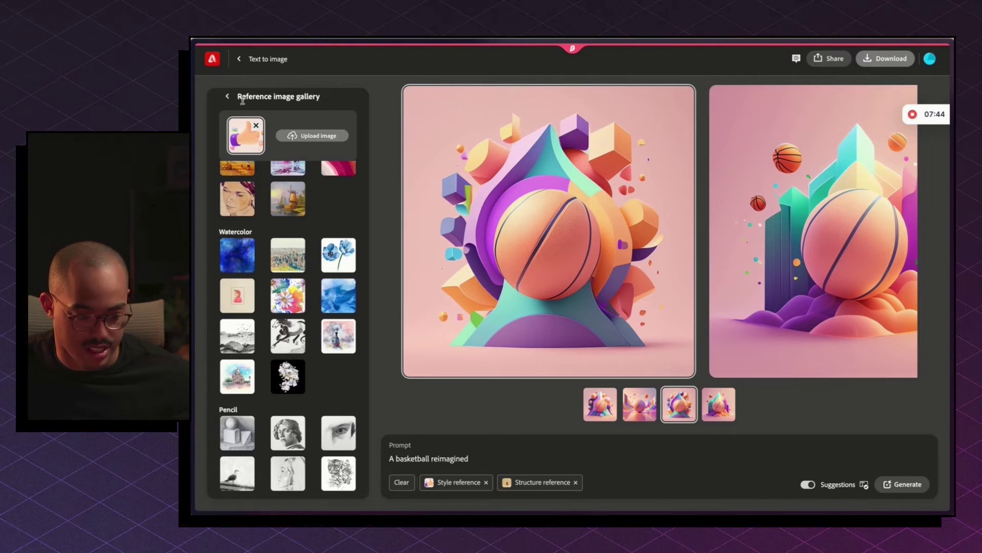
pyautogui.click(227, 96)
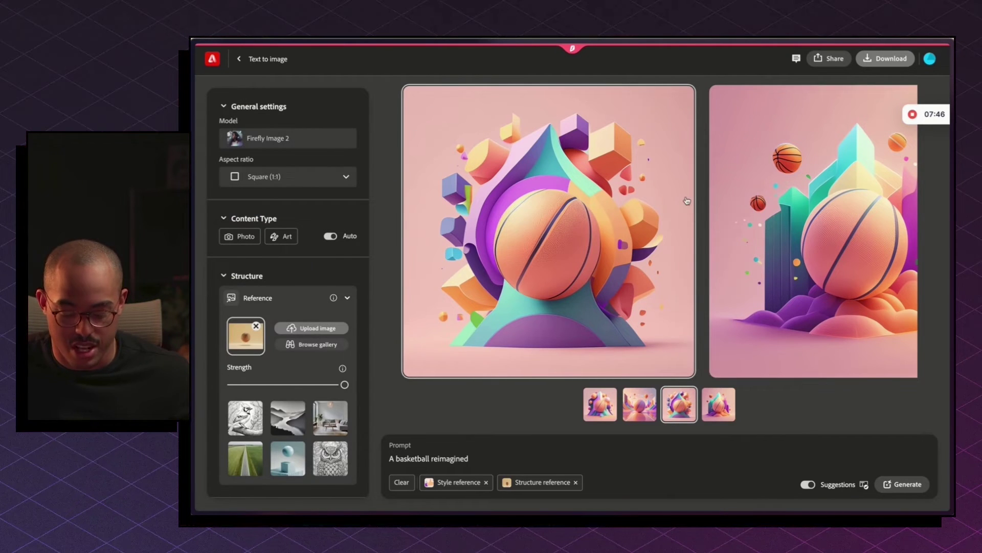
# Copy the Post-Apocalyptic Survivor prompt from the Basketball Style Prompts chat and return to Firefly
pyautogui.hotkey('ctrl', 't')
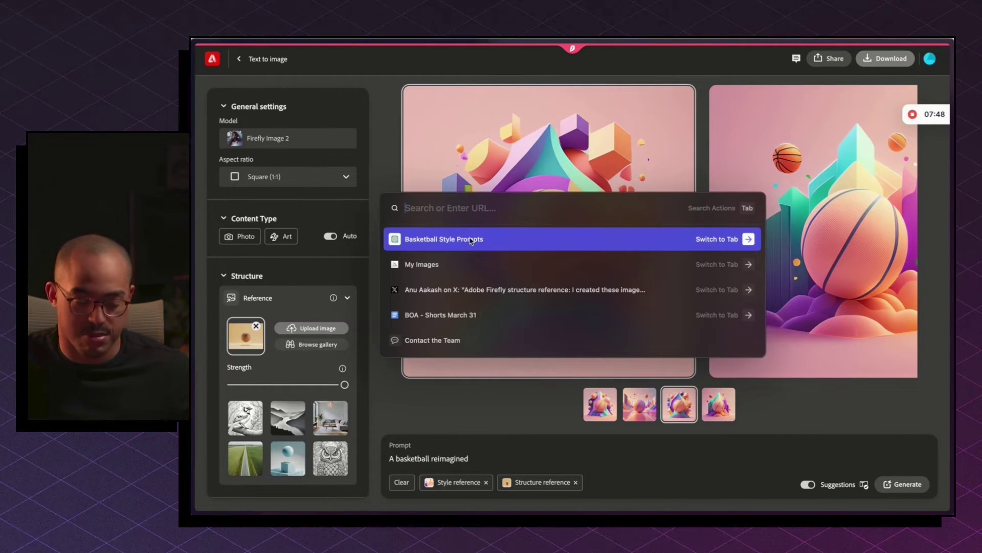
pyautogui.click(472, 240)
pyautogui.scroll(-2, 535, 321)
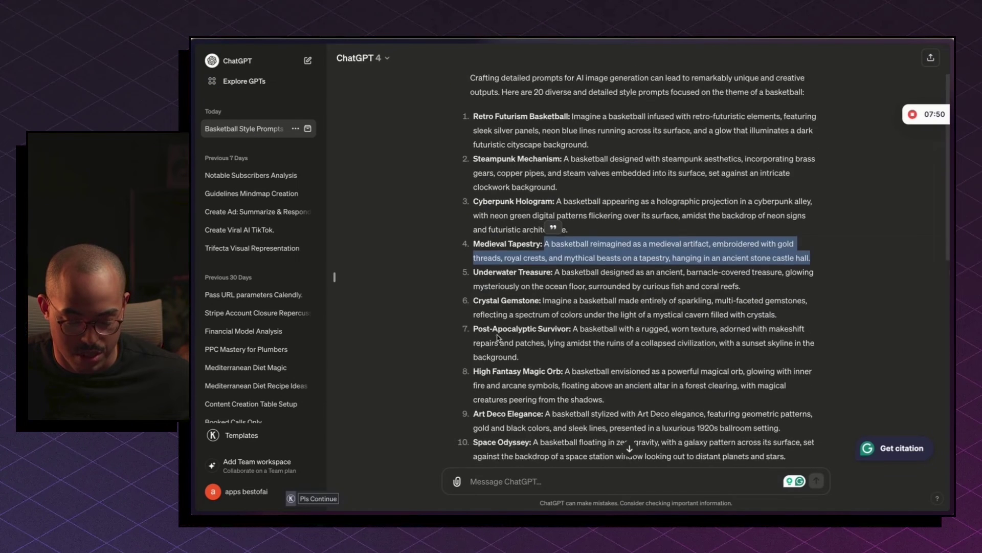
pyautogui.scroll(3, 546, 290)
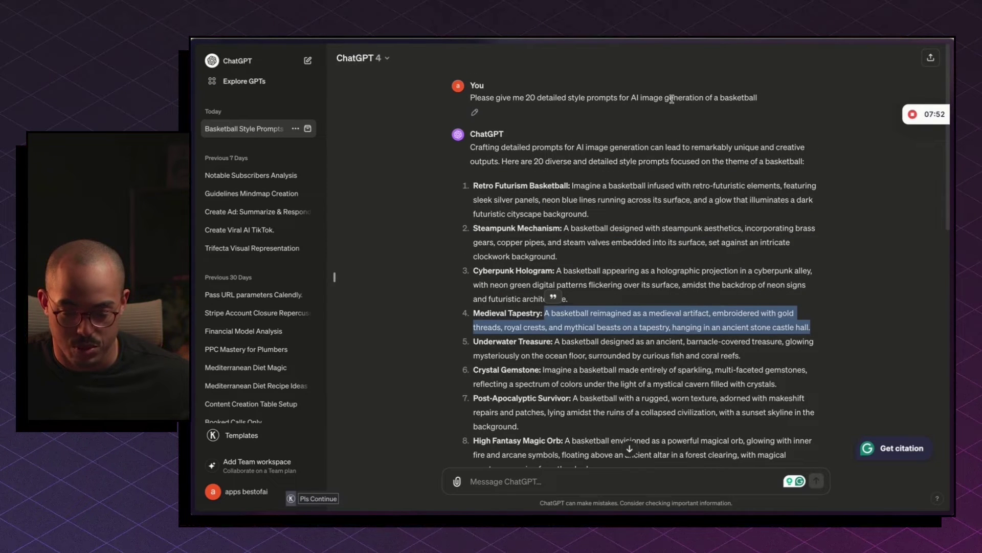
pyautogui.scroll(-3, 625, 392)
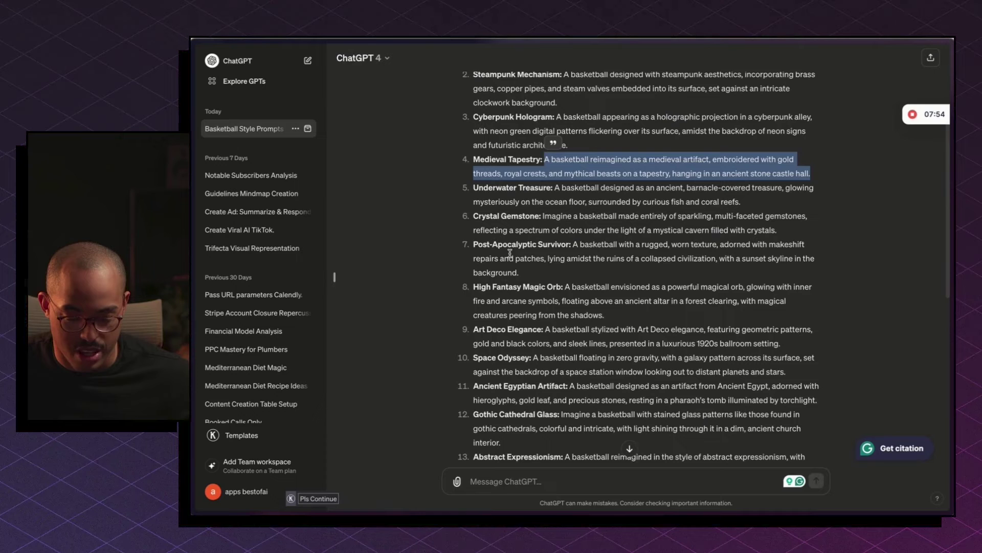
pyautogui.moveTo(575, 246); pyautogui.dragTo(588, 271)
pyautogui.hotkey('ctrl', 'c')
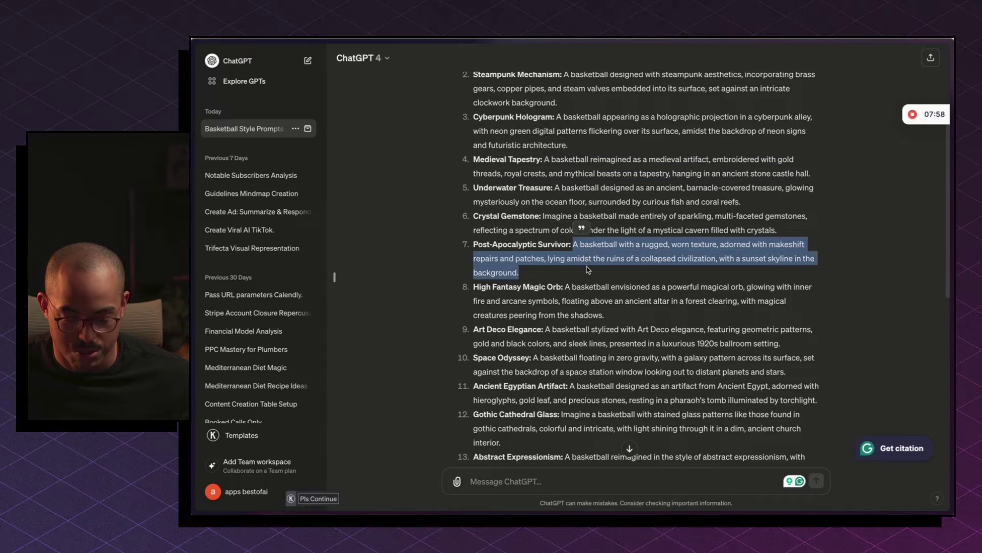
pyautogui.press('super+t')
pyautogui.click(458, 241)
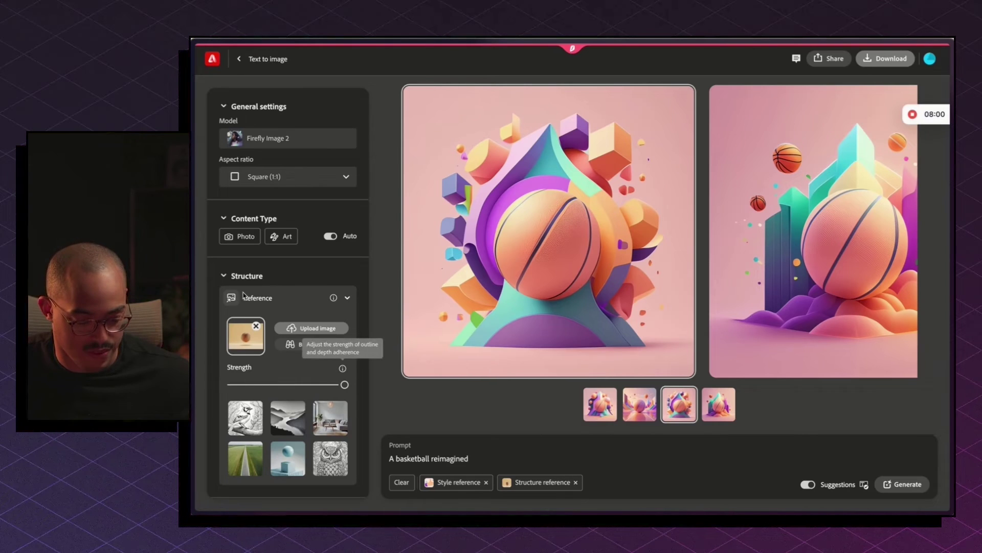
# Remove the style reference image, replace the prompt with the Post-Apocalyptic Survivor description, and generate
pyautogui.scroll(-4, 325, 314)
pyautogui.click(257, 426)
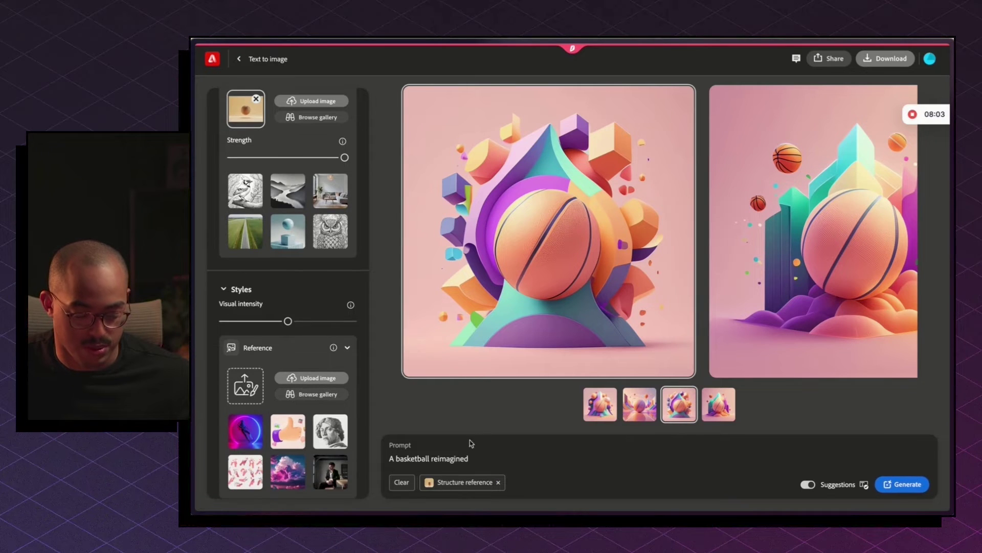
pyautogui.moveTo(474, 462); pyautogui.dragTo(385, 458)
pyautogui.hotkey('ctrl', 'v')
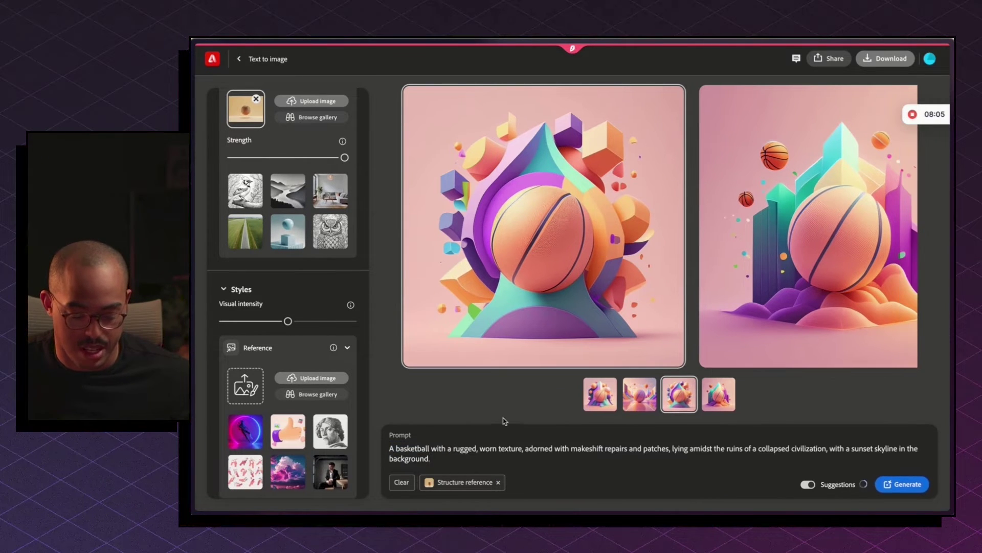
pyautogui.click(926, 486)
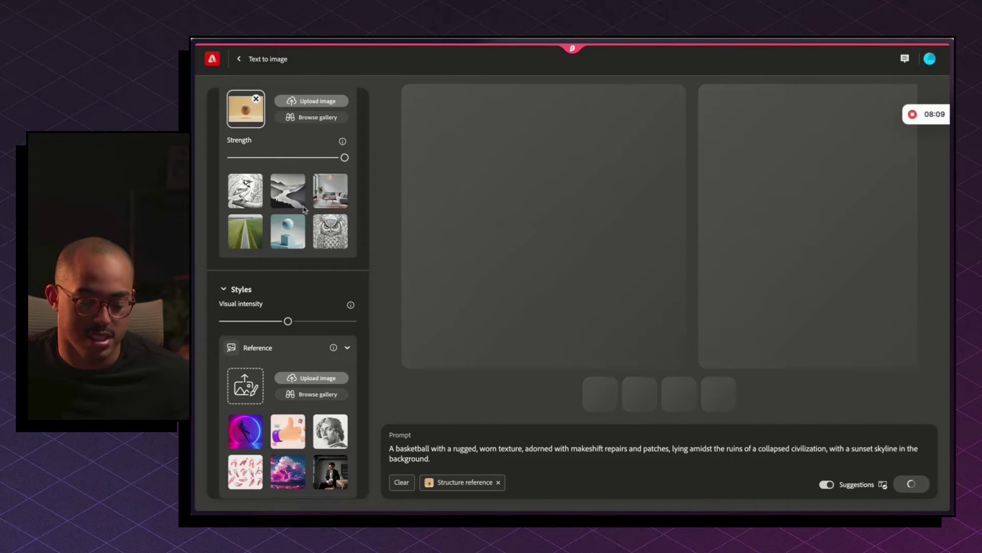
pyautogui.scroll(2, 269, 149)
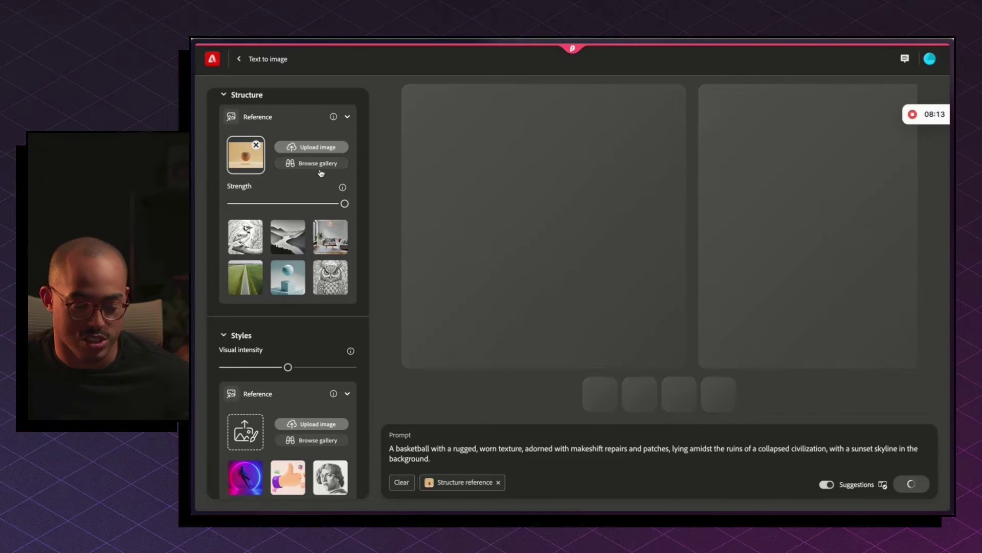
# In Midjourney, view the fourth basketball image, then open and enlarge the second dim-gym floating basketball
pyautogui.press('super+t')
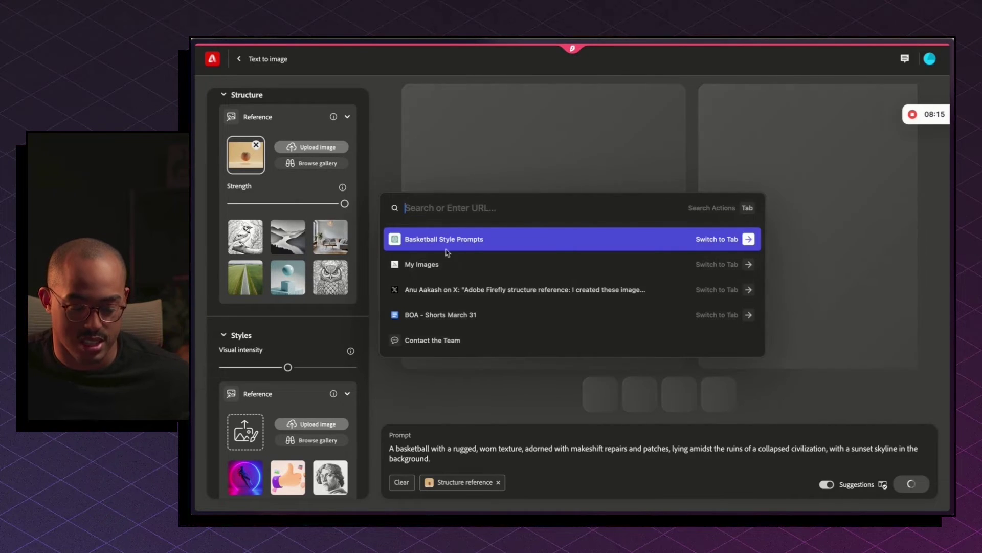
pyautogui.press('Return')
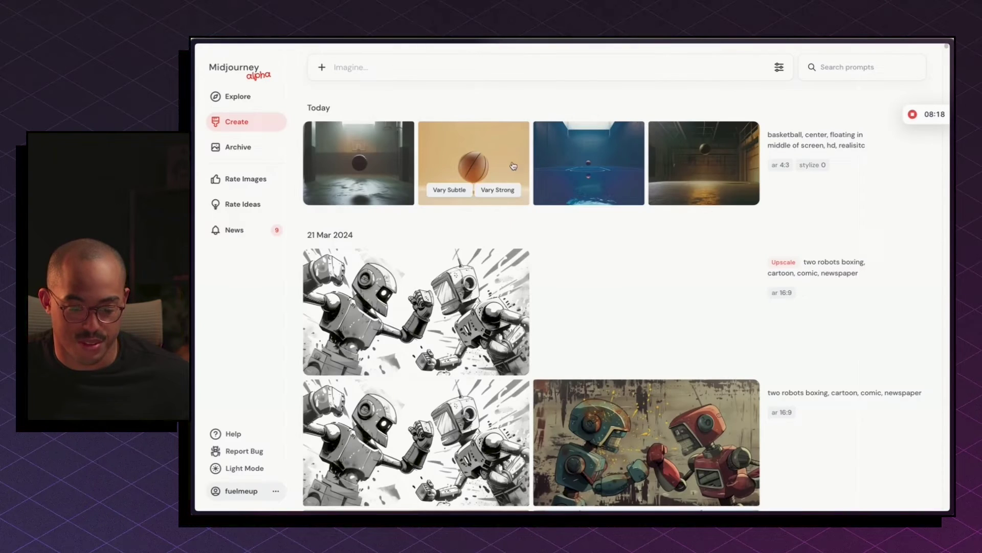
pyautogui.click(732, 161)
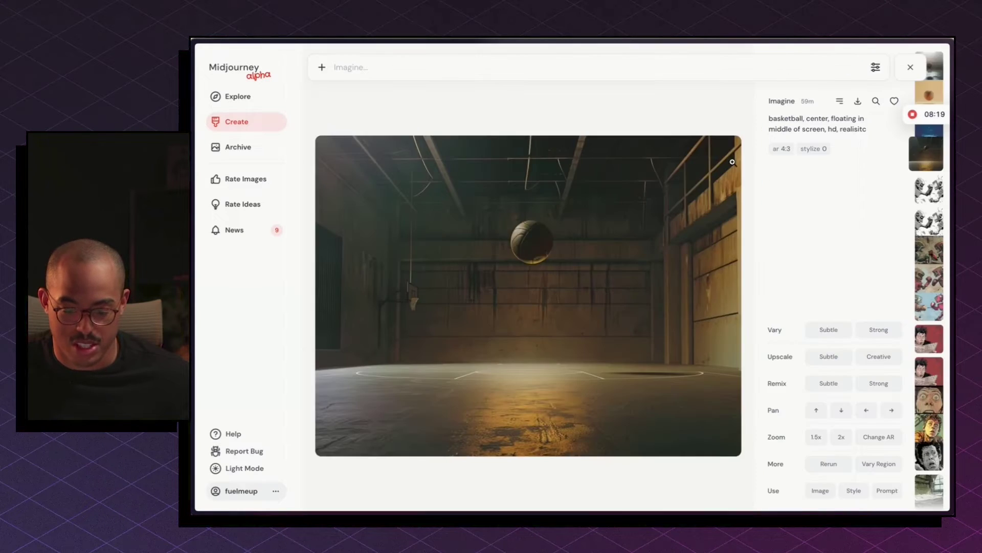
pyautogui.press('Escape')
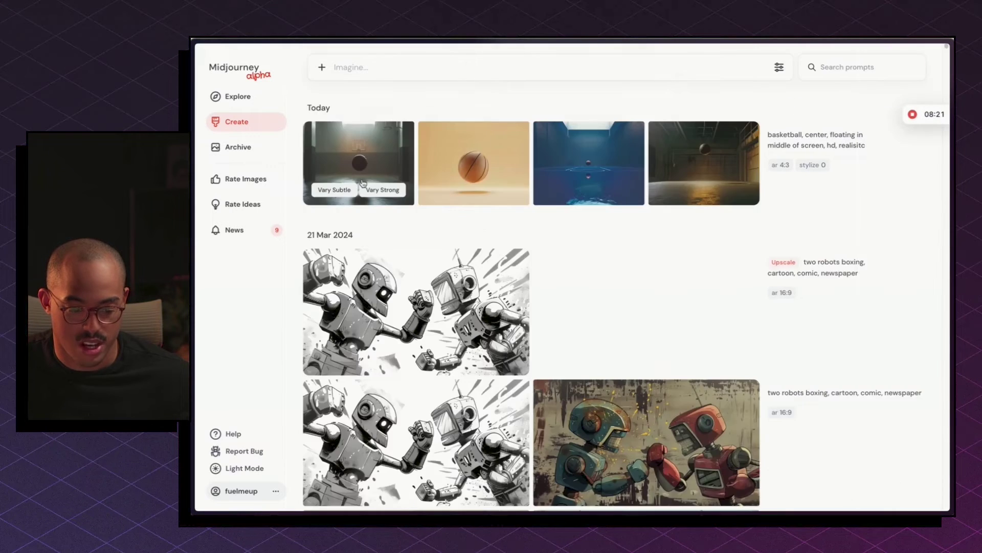
pyautogui.click(471, 175)
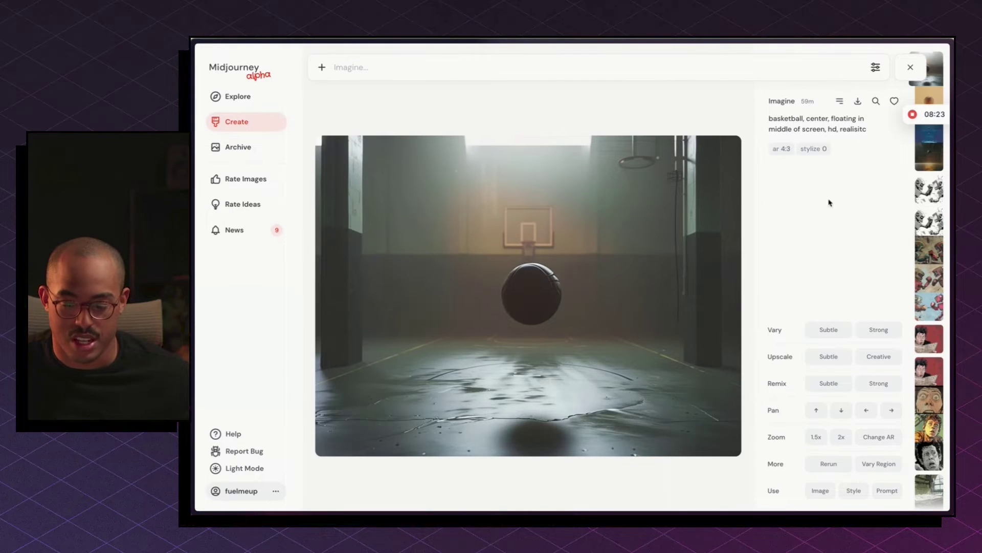
pyautogui.click(395, 145)
pyautogui.click(877, 91)
pyautogui.press('super+t')
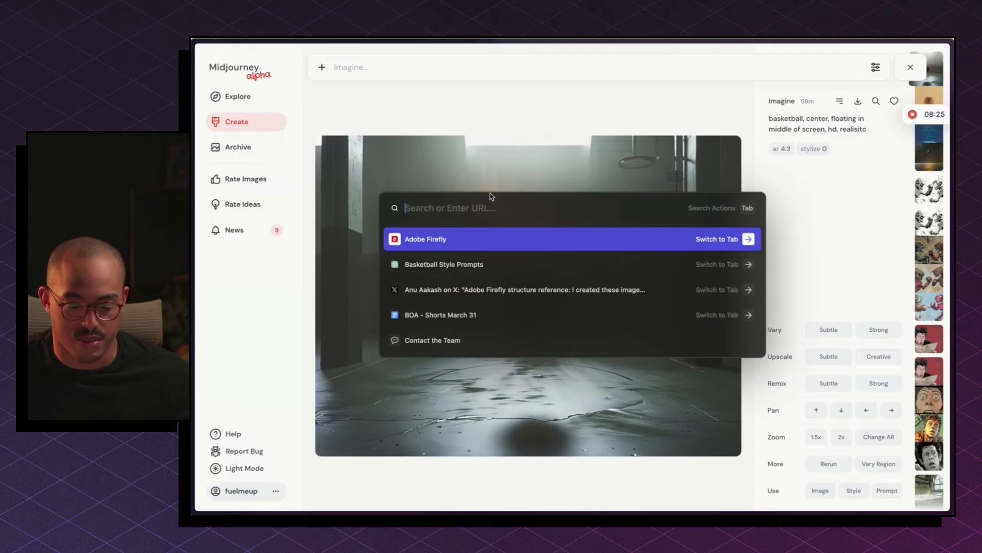
# Browse the four sunset-ruins basketball variations in Firefly and download the fourth one
pyautogui.click(442, 242)
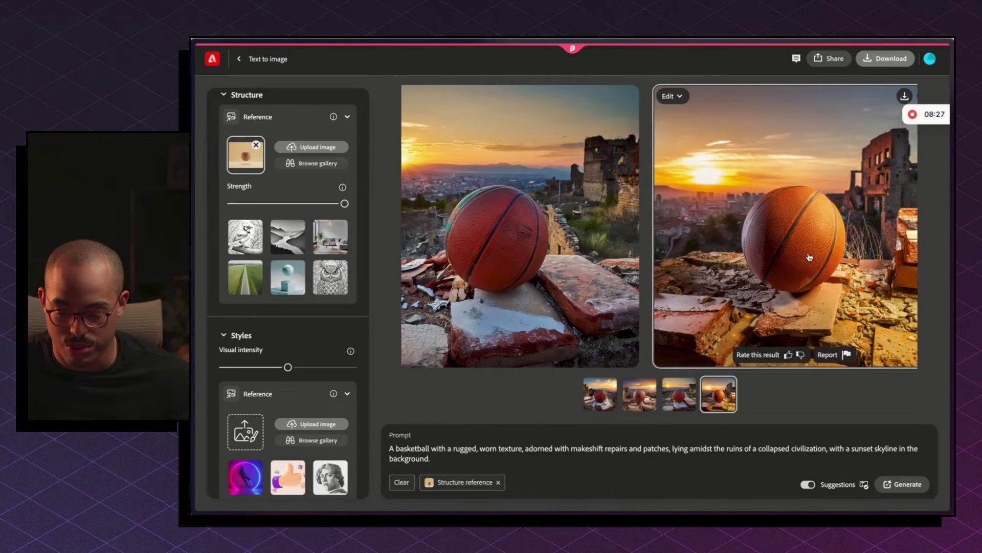
pyautogui.click(671, 396)
pyautogui.click(640, 396)
pyautogui.click(604, 399)
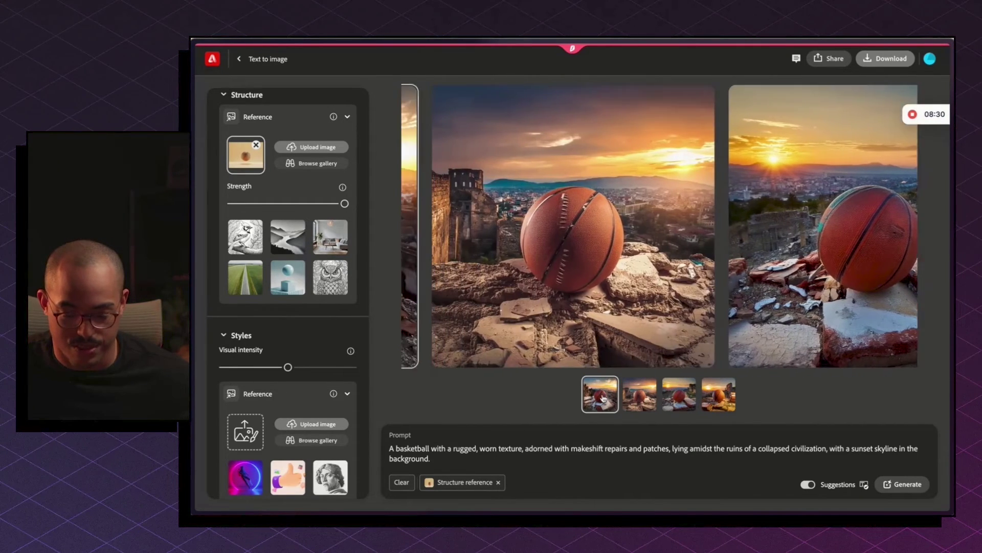
pyautogui.click(695, 393)
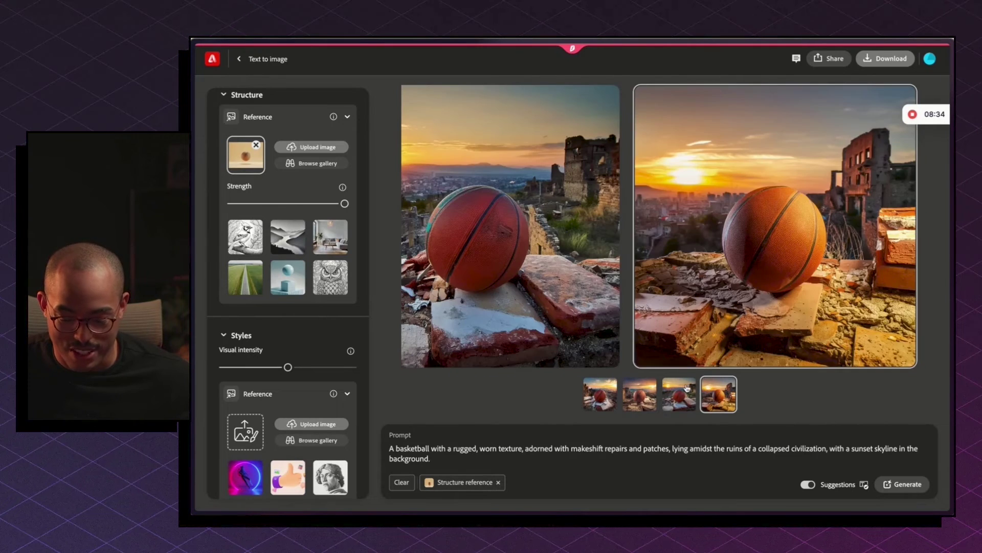
pyautogui.click(829, 317)
pyautogui.moveTo(749, 290)
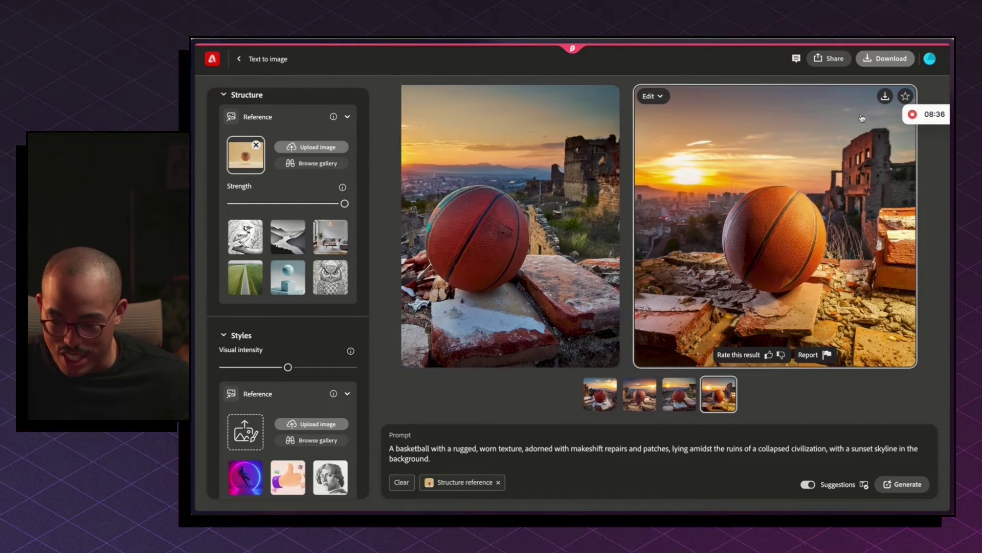
pyautogui.click(886, 96)
# Copy the Vintage Comic Book basketball description from the ChatGPT prompts list
pyautogui.press('super+t')
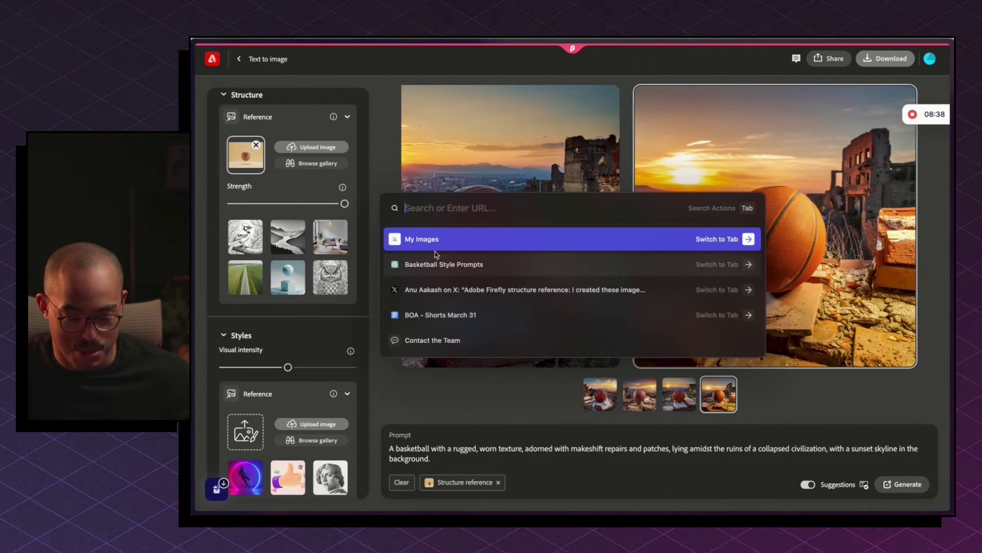
pyautogui.click(435, 261)
pyautogui.scroll(-2, 508, 265)
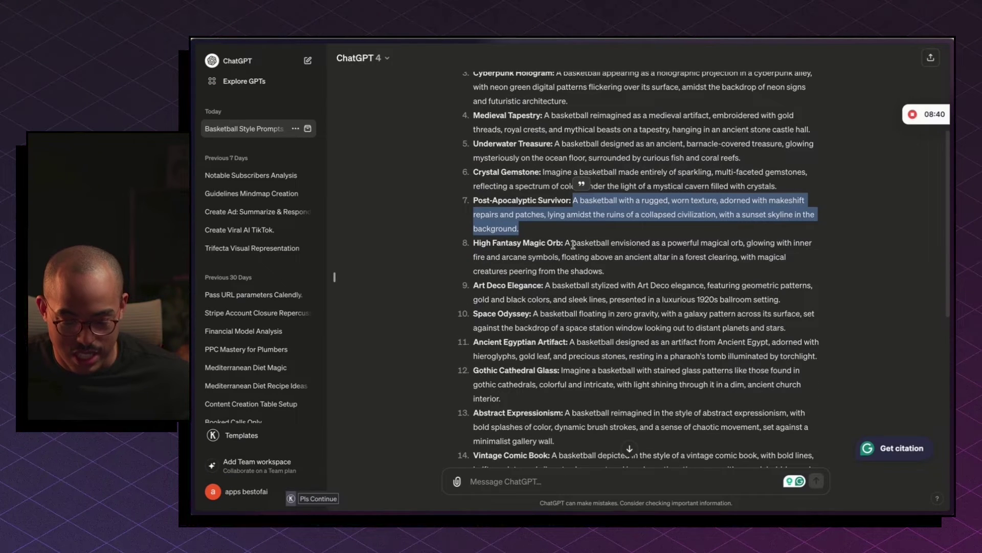
pyautogui.scroll(-2, 554, 276)
pyautogui.scroll(-1, 527, 307)
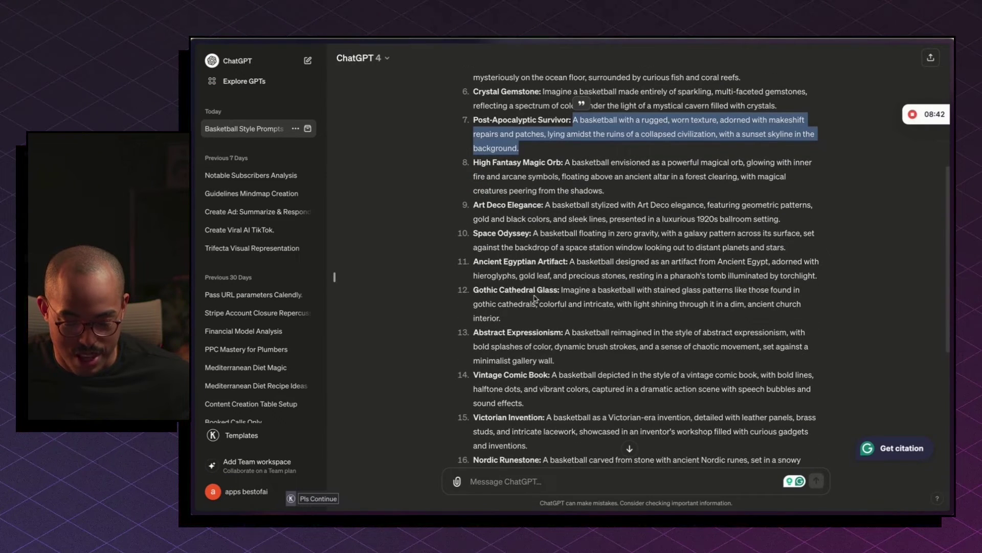
pyautogui.moveTo(569, 261); pyautogui.dragTo(809, 283)
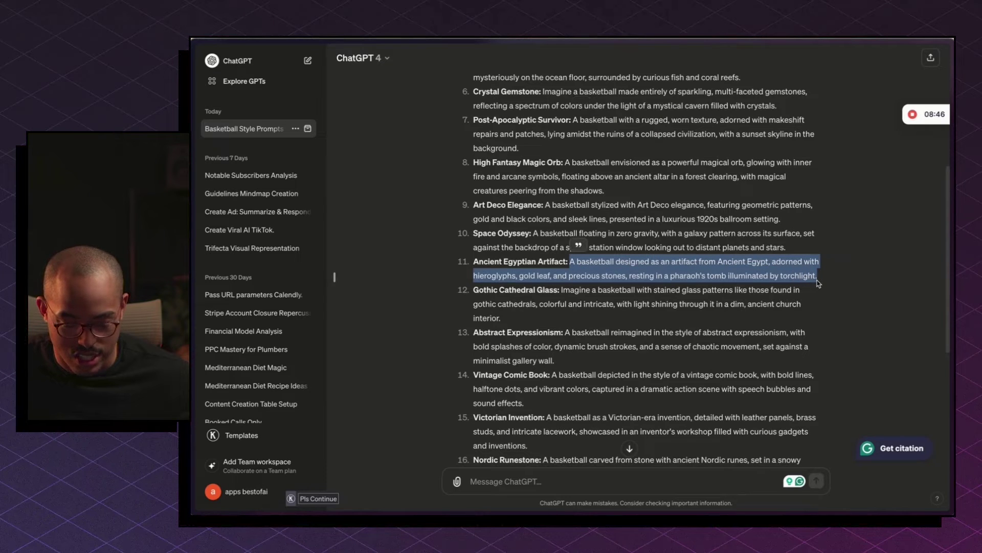
pyautogui.click(643, 383)
pyautogui.moveTo(553, 374); pyautogui.dragTo(639, 402)
pyautogui.hotkey('ctrl', 'c')
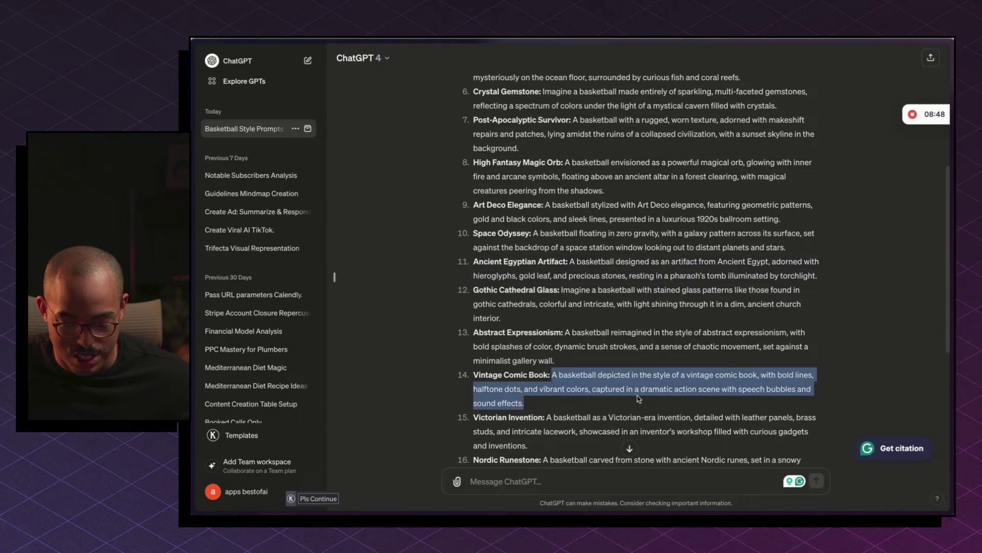
pyautogui.press('super+t')
# Replace Firefly's prompt with the Vintage Comic Book description and generate
pyautogui.click(490, 241)
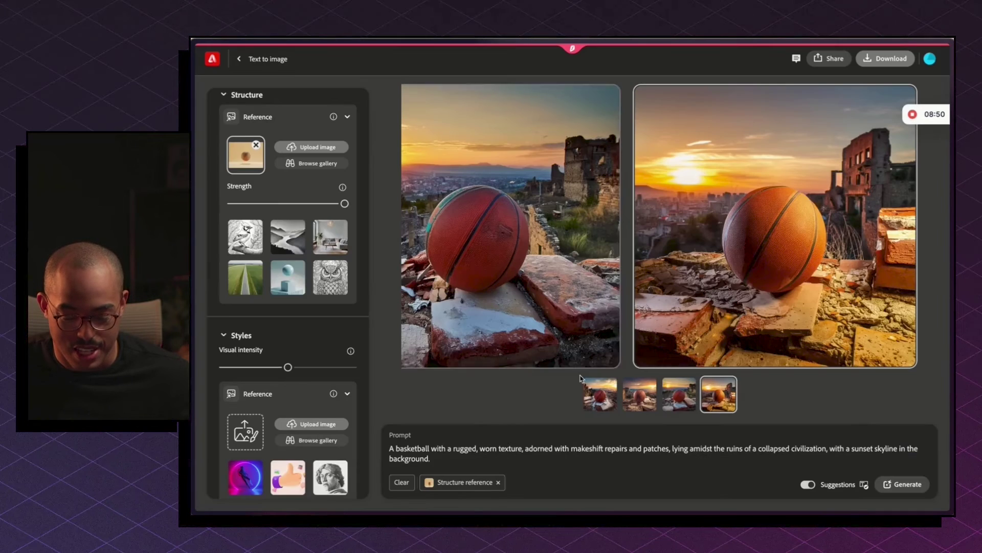
pyautogui.tripleClick(506, 463)
pyautogui.hotkey('ctrl', 'v')
pyautogui.press('Return')
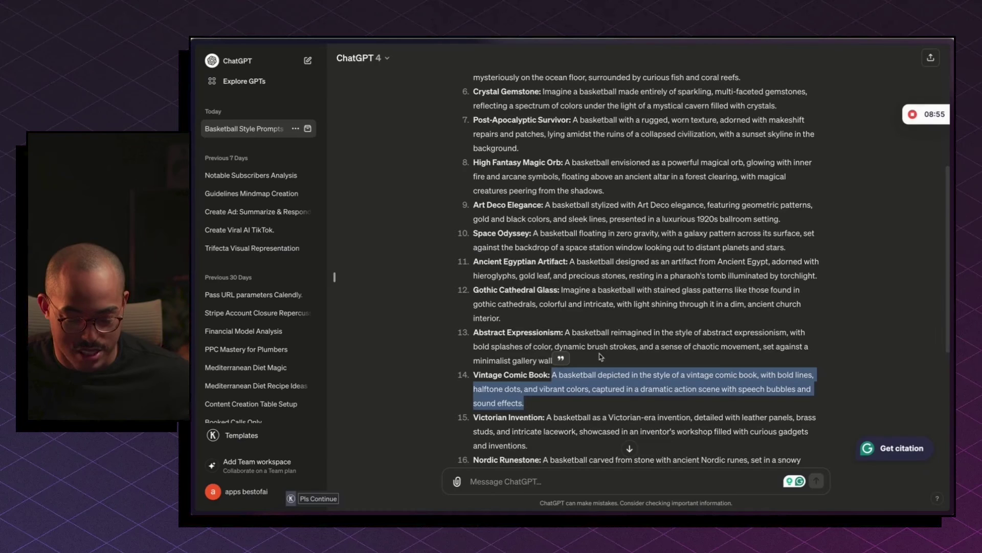
# Back in ChatGPT, select the Victorian Invention prompt description
pyautogui.click(575, 340)
pyautogui.scroll(-4, 568, 358)
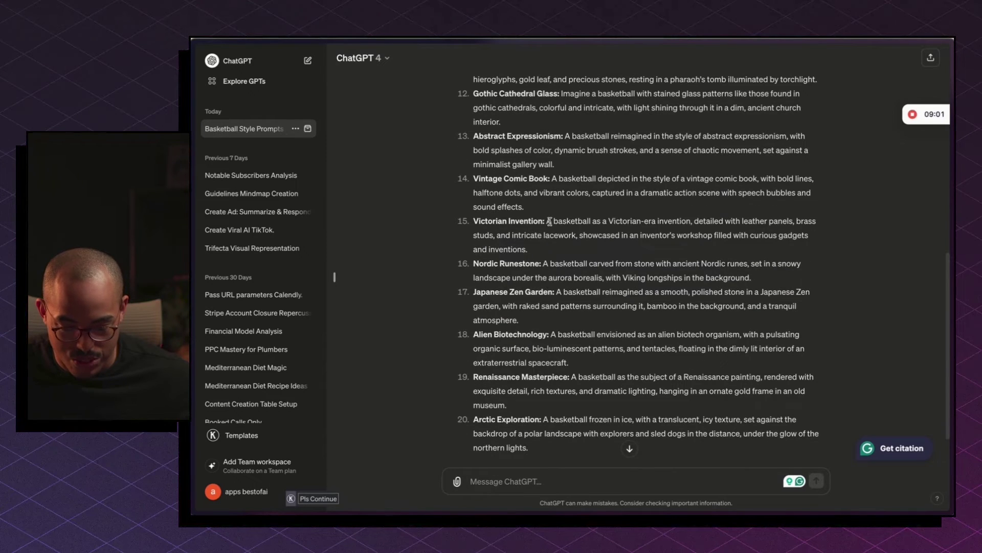
pyautogui.moveTo(548, 221); pyautogui.dragTo(565, 252)
pyautogui.hotkey('ctrl', 'c')
# Review the first and second comic-book basketball variations in Firefly
pyautogui.press('super+t')
pyautogui.press('Return')
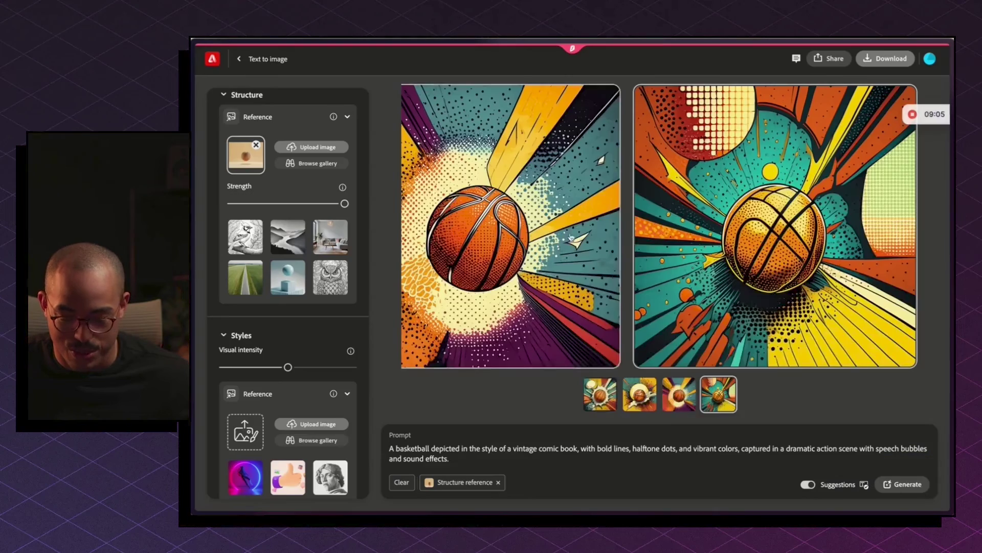
pyautogui.click(653, 402)
pyautogui.click(610, 404)
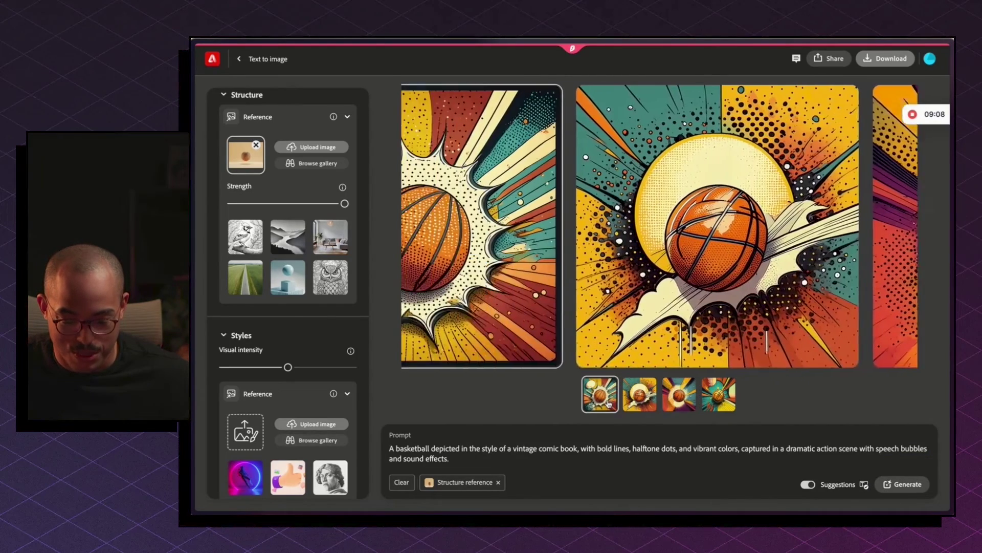
pyautogui.click(640, 396)
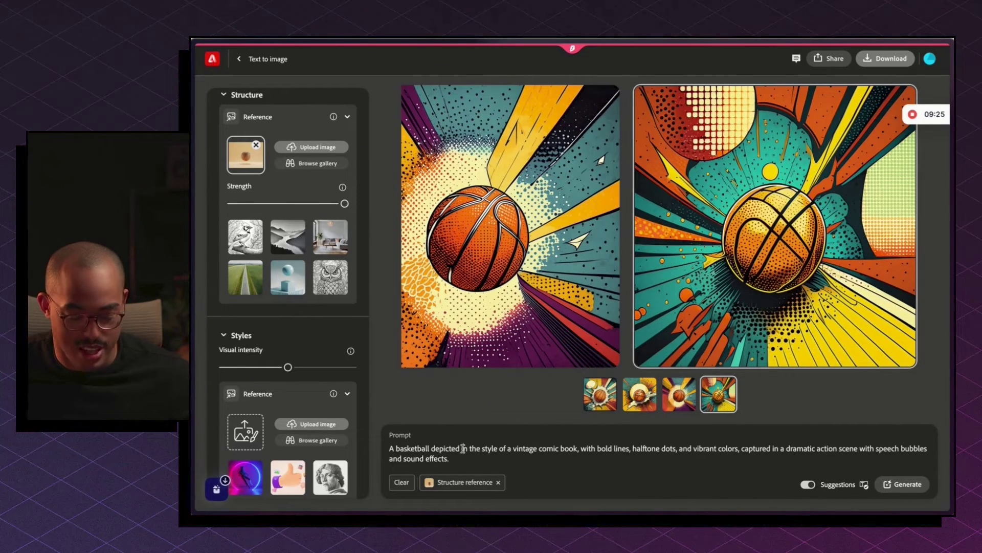
# Replace the prompt with the Victorian Invention description and generate new images
pyautogui.hotkey('ctrl', 'a')
pyautogui.hotkey('ctrl', 'v')
pyautogui.click(897, 485)
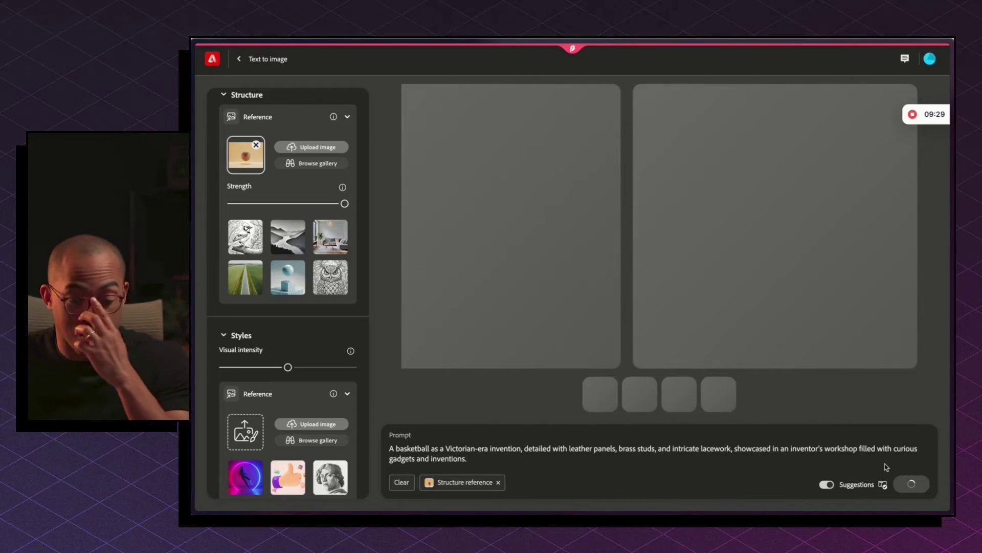
pyautogui.moveTo(793, 512)
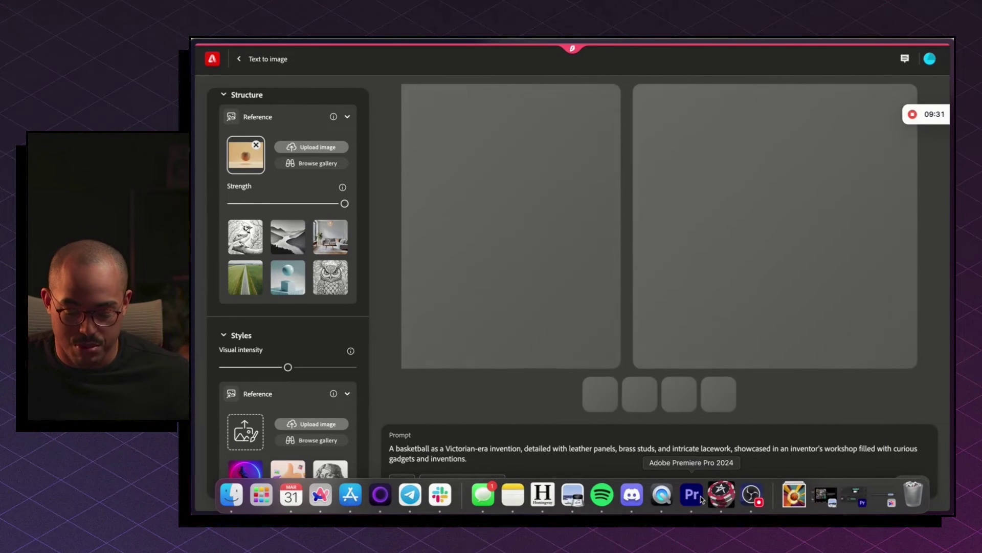
# Bring up Premiere Pro and start a new project for 'YouTube, - BasketBall clips'
pyautogui.click(699, 497)
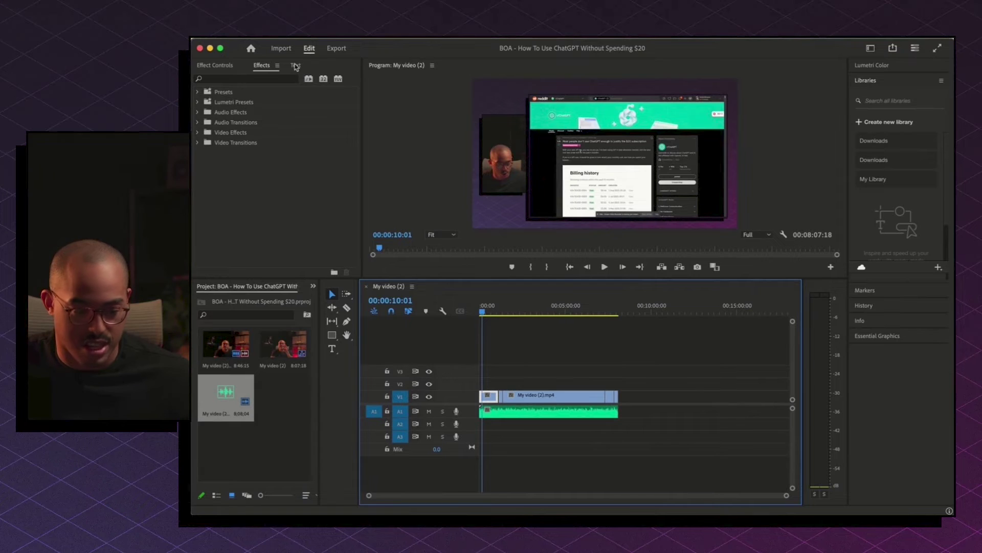
pyautogui.click(318, 36)
pyautogui.moveTo(325, 49)
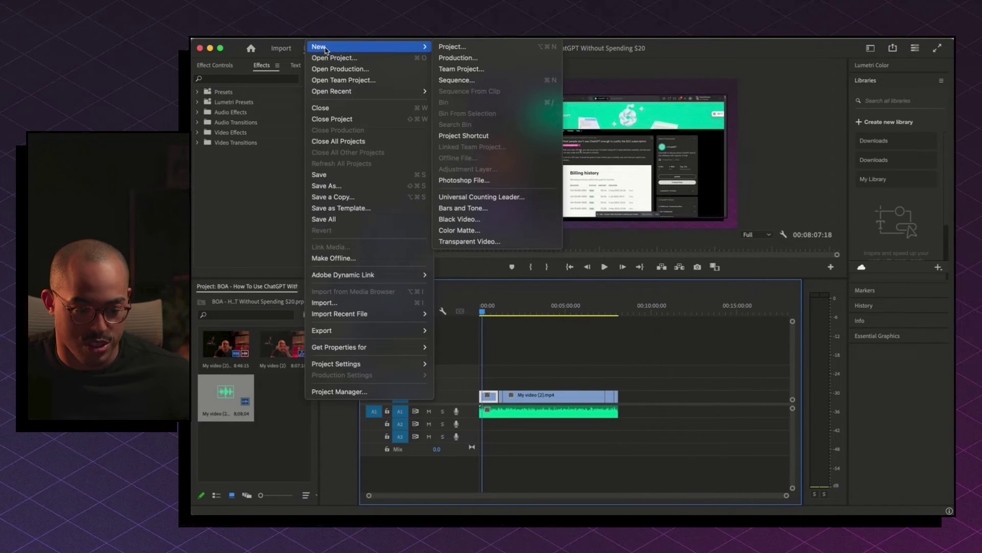
pyautogui.click(441, 47)
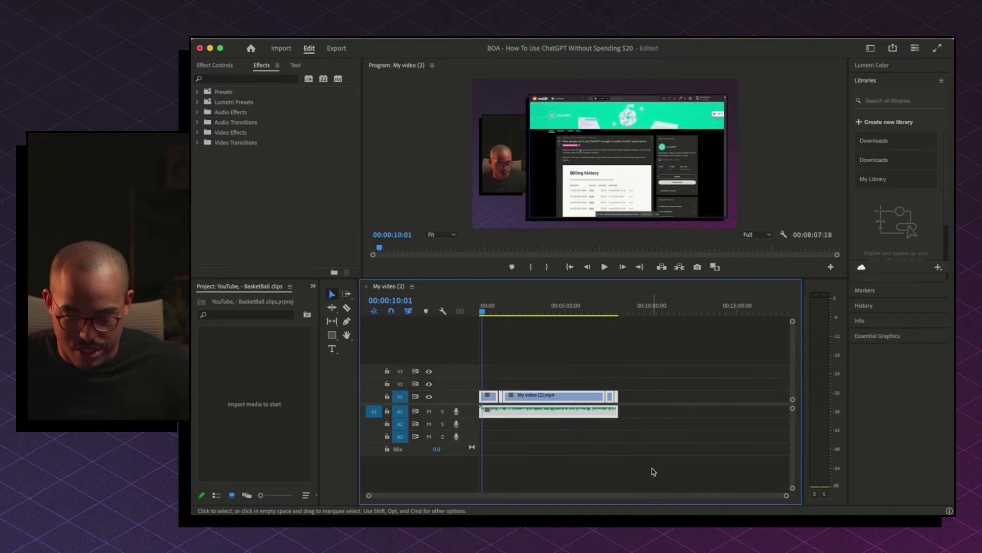
# Import the Firefly basketball images from Downloads into the Project panel
pyautogui.press('BackSpace')
pyautogui.moveTo(775, 493)
pyautogui.click(819, 494)
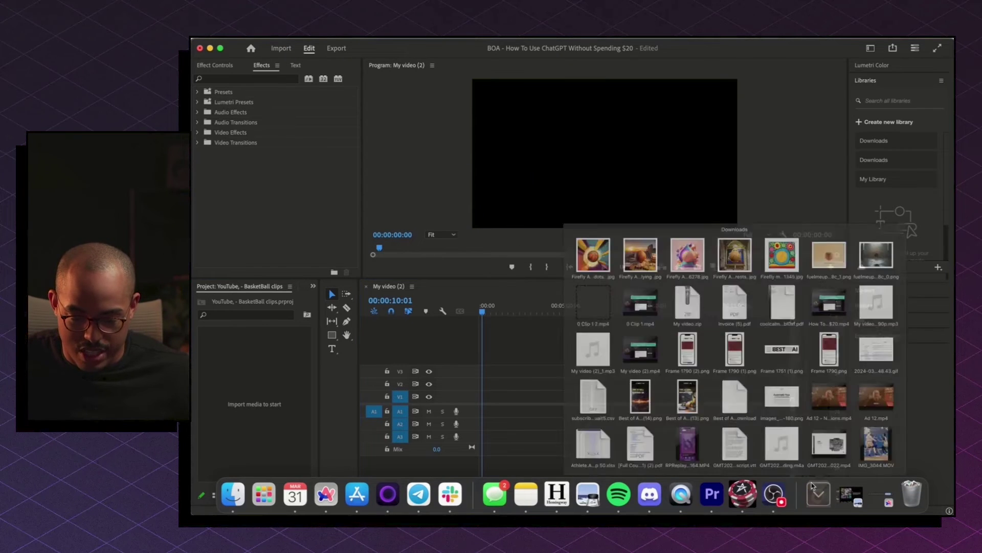
pyautogui.moveTo(755, 176); pyautogui.dragTo(402, 367)
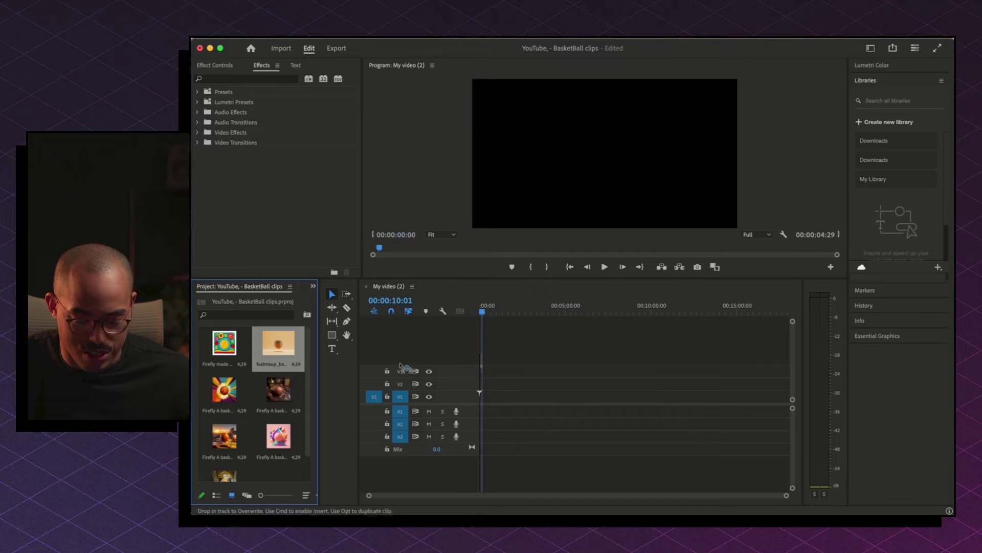
# Place the floating-basketball image on V3 at the sequence start, trimmed to end at one second
pyautogui.moveTo(484, 370); pyautogui.dragTo(485, 371)
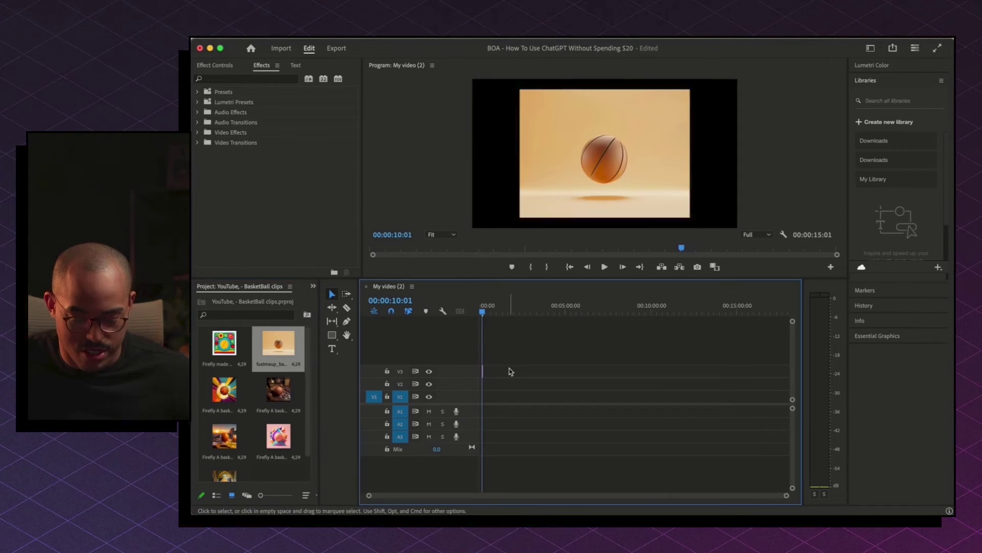
pyautogui.press('\\')
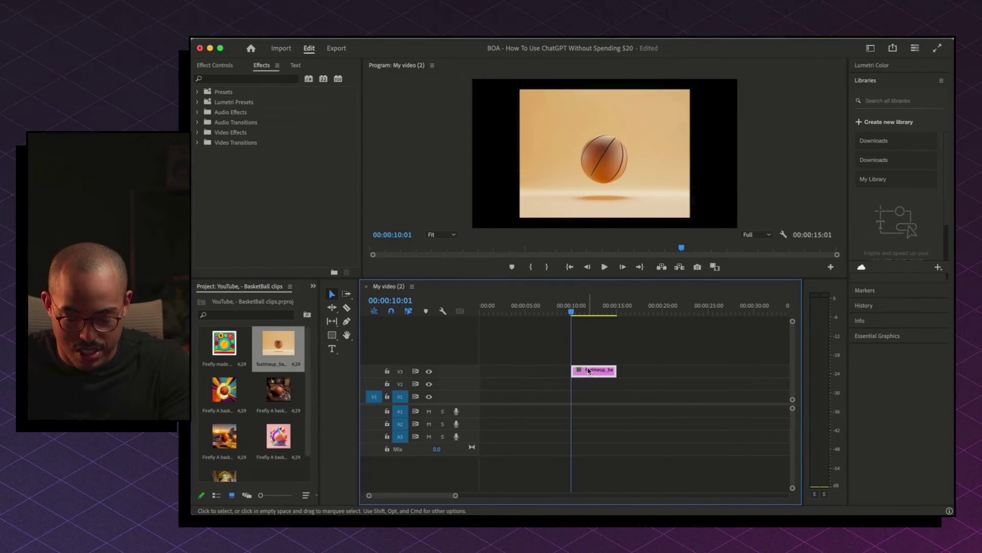
pyautogui.moveTo(589, 371); pyautogui.dragTo(498, 376)
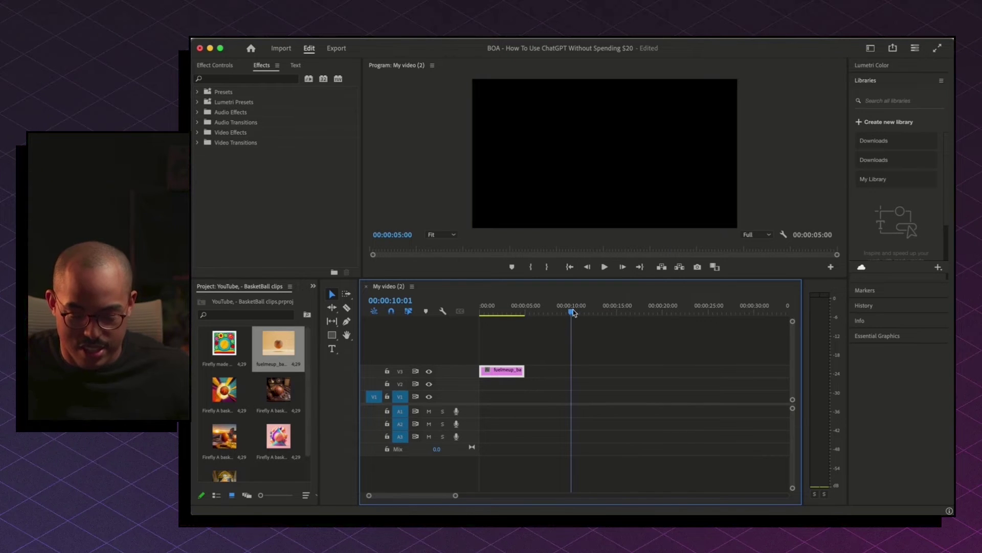
pyautogui.moveTo(571, 311); pyautogui.dragTo(488, 336)
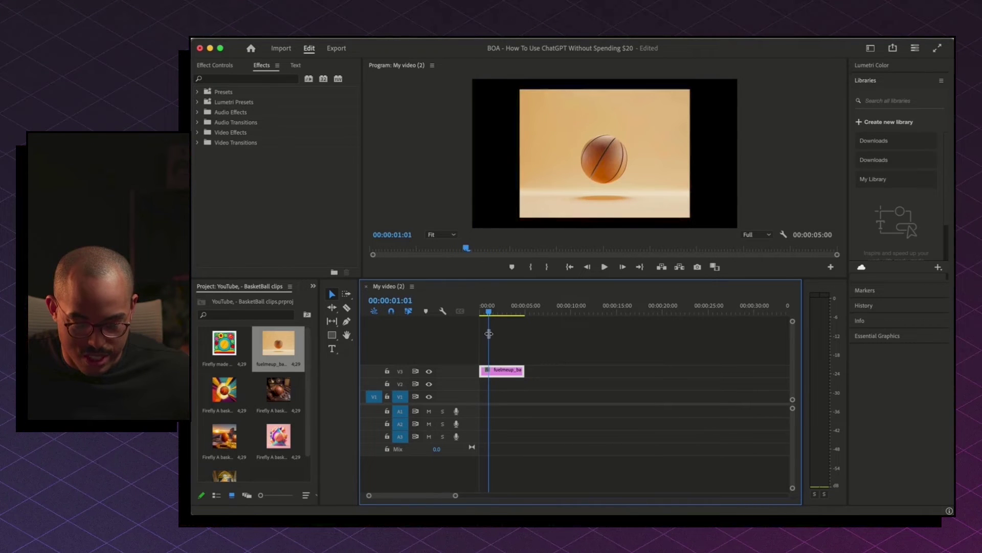
pyautogui.moveTo(523, 370); pyautogui.dragTo(488, 371)
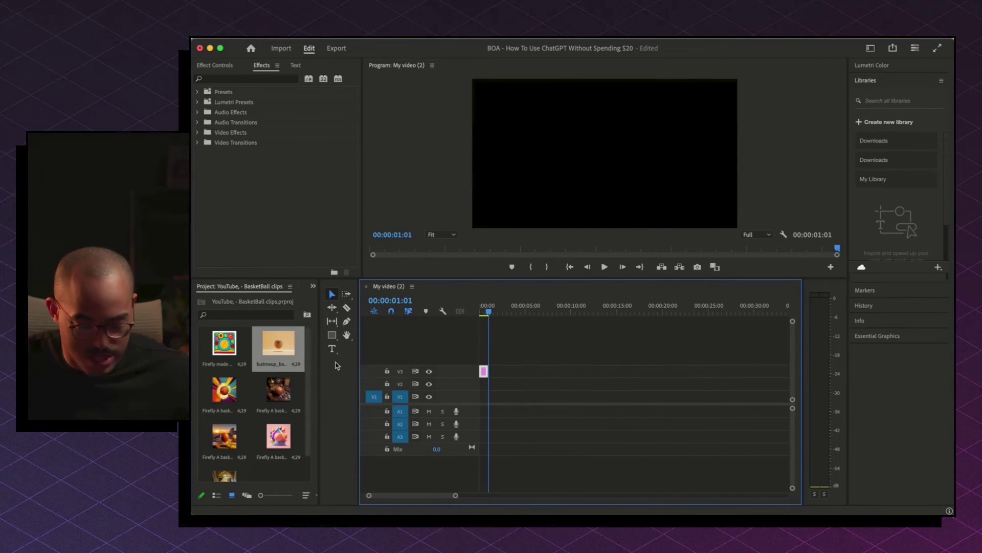
# Add the felt appliqué image after the first clip and scrub the opening clips
pyautogui.moveTo(223, 350); pyautogui.dragTo(518, 377)
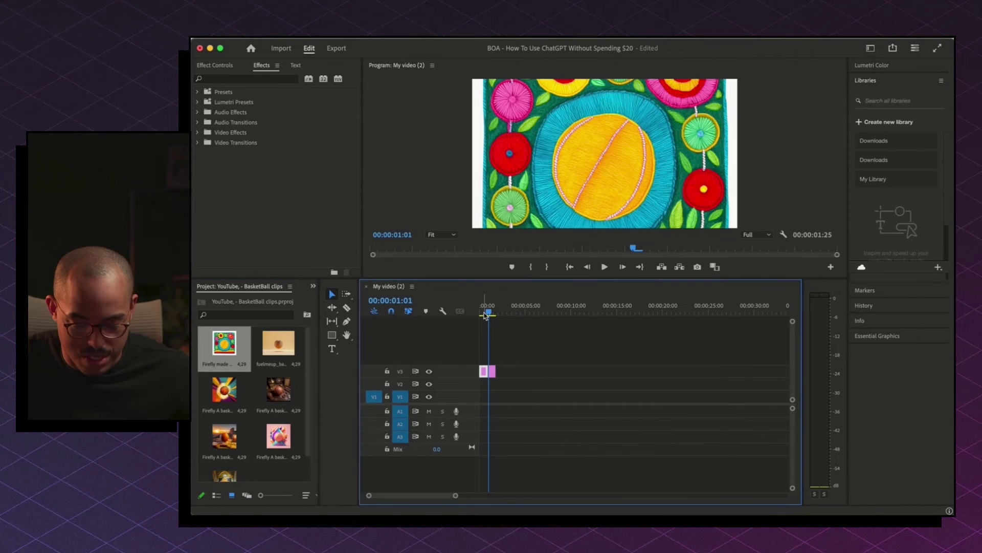
pyautogui.click(484, 313)
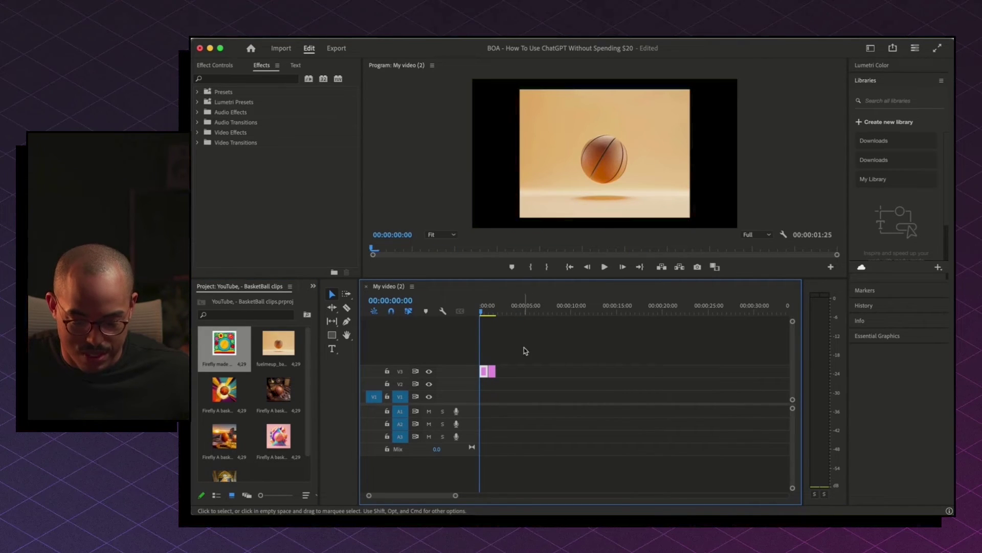
pyautogui.press('=')
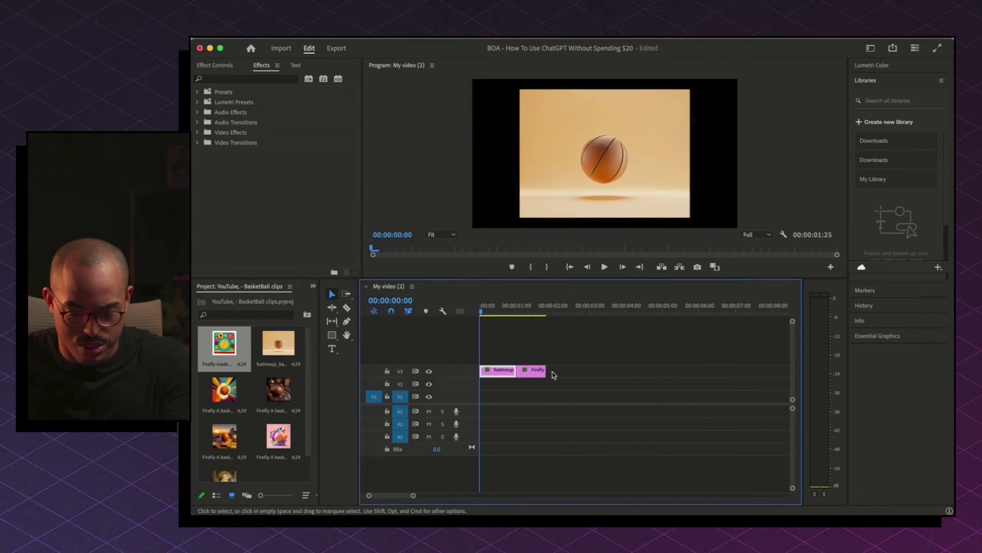
pyautogui.click(507, 307)
pyautogui.moveTo(504, 307)
pyautogui.mouseDown()
pyautogui.moveTo(480, 307)
pyautogui.moveTo(488, 307)
pyautogui.mouseUp()
pyautogui.press('=')
pyautogui.press('Home')
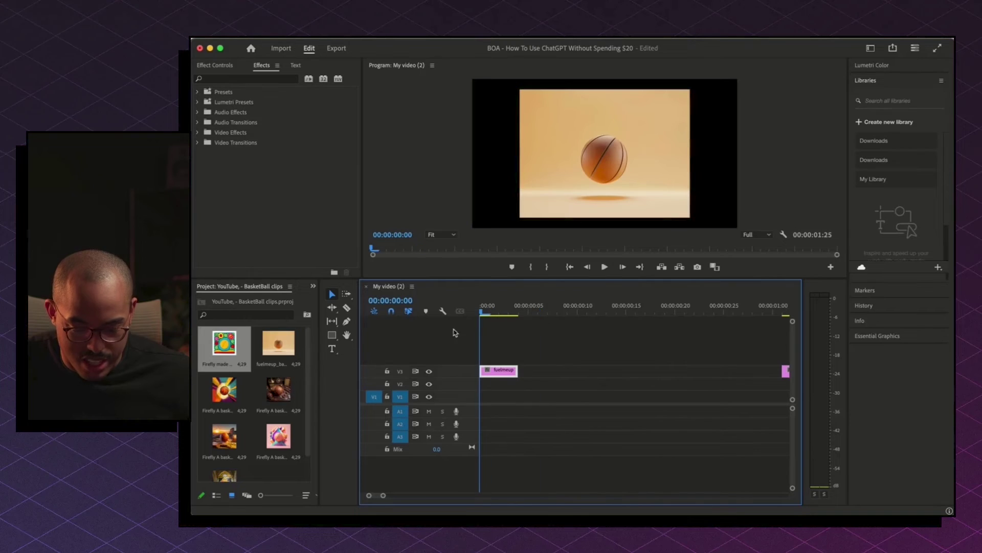
# Scale the floating-basketball clip to 156 so it fills the frame
pyautogui.click(225, 65)
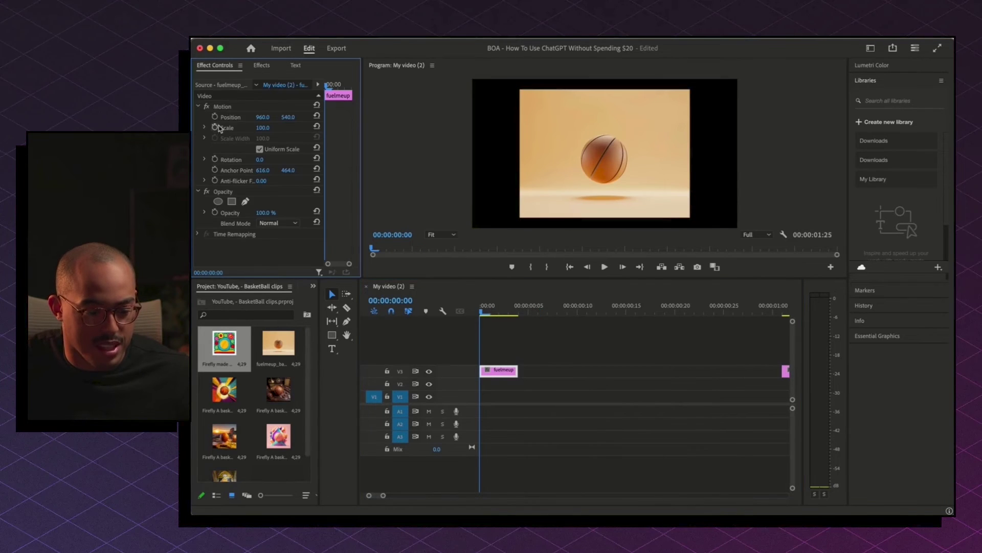
pyautogui.moveTo(262, 127); pyautogui.dragTo(270, 128)
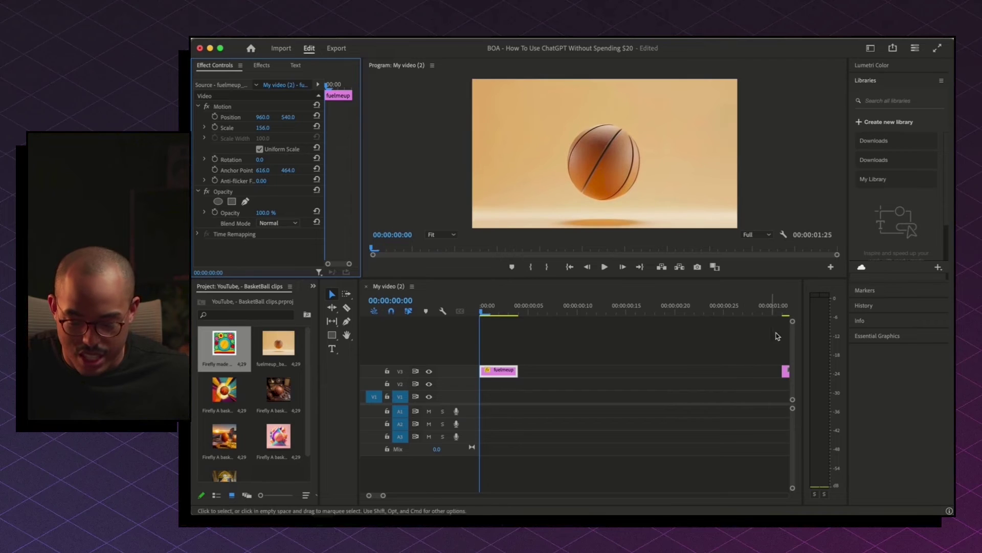
pyautogui.click(786, 372)
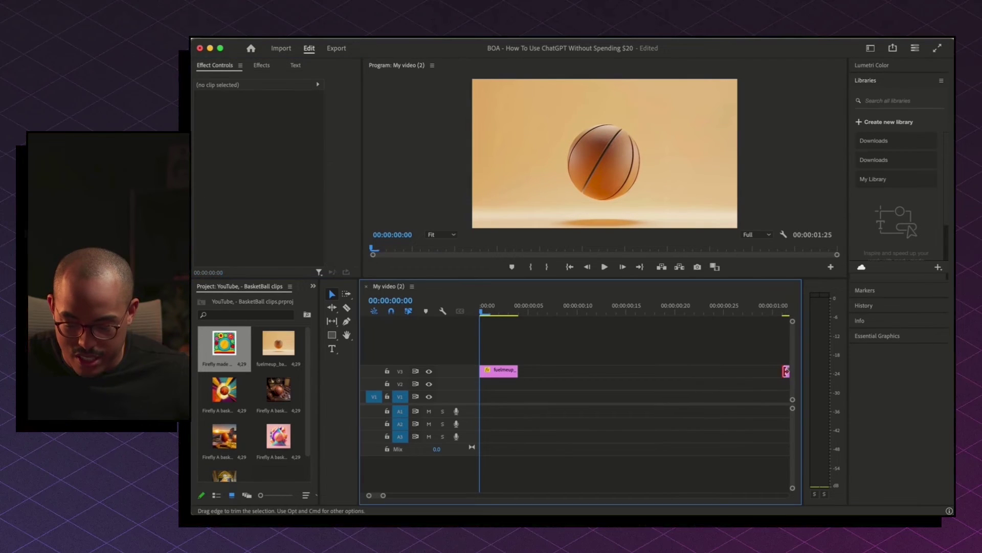
# Move the felt clip up against the first clip and shorten it to a few frames
pyautogui.hscroll(3, 752, 377)
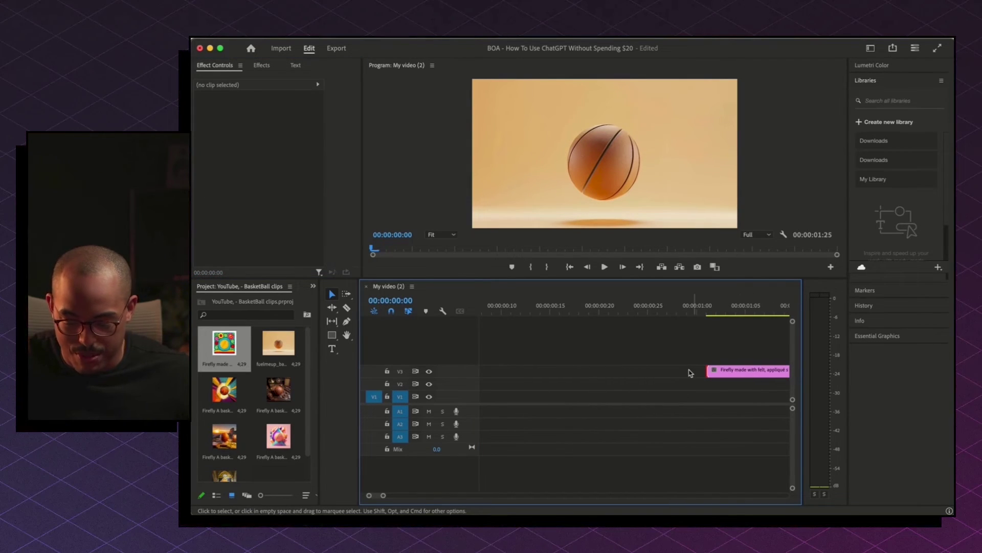
pyautogui.moveTo(750, 377); pyautogui.dragTo(553, 379)
pyautogui.hscroll(-3, 590, 378)
pyautogui.moveTo(748, 369); pyautogui.dragTo(547, 377)
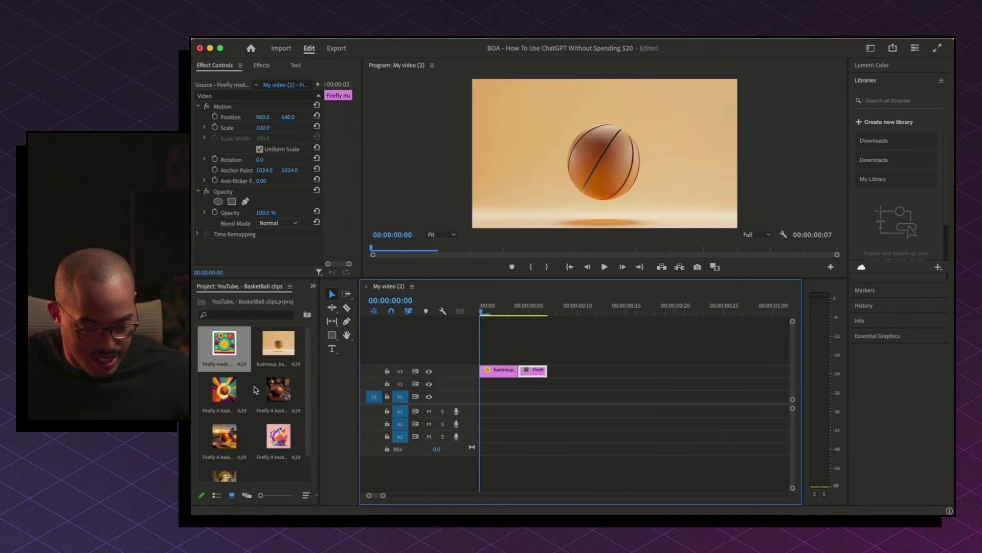
# Add the comic-book basketball image, cut it at the playhead and trim it to a few frames
pyautogui.moveTo(224, 391); pyautogui.dragTo(746, 368)
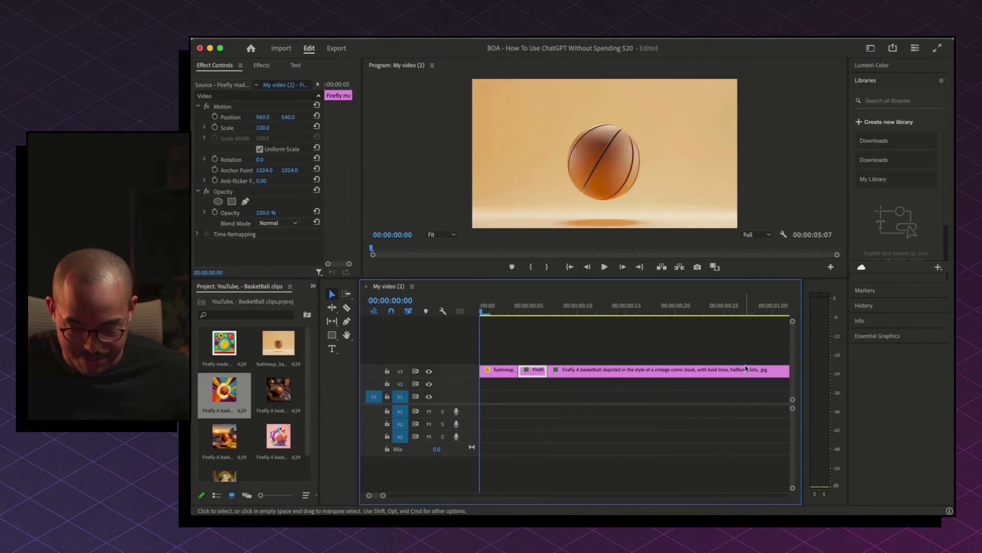
pyautogui.click(588, 312)
pyautogui.click(592, 370)
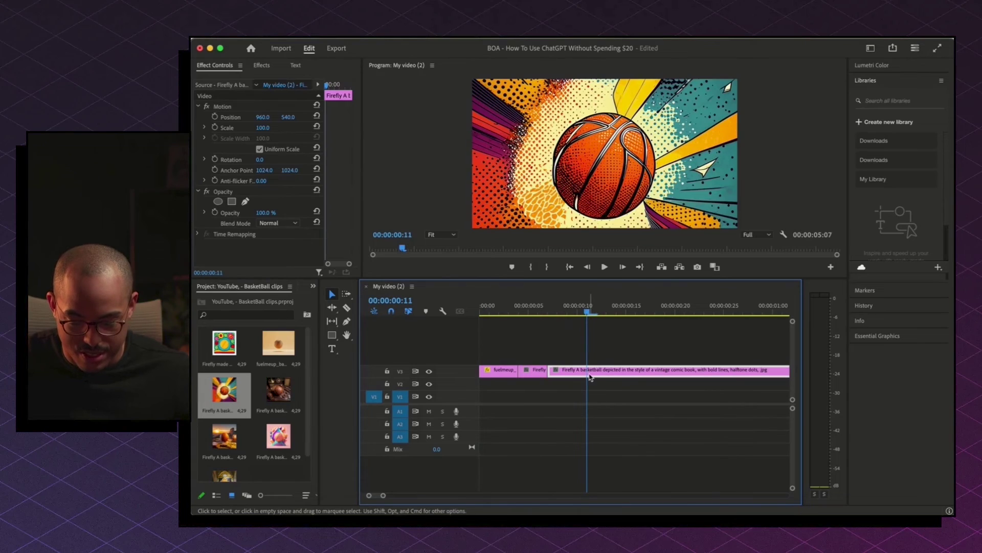
pyautogui.press('super+k')
pyautogui.click(592, 370)
pyautogui.press('Delete')
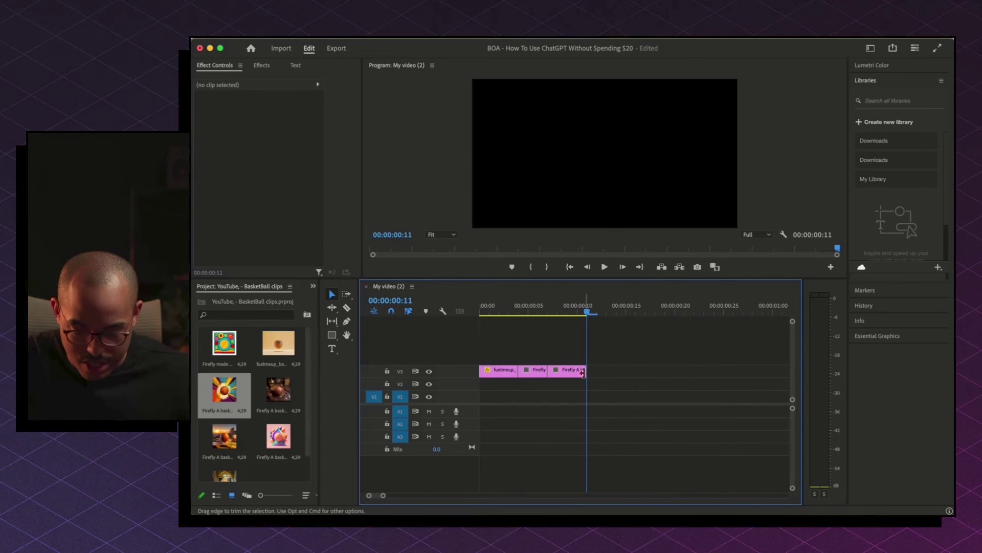
pyautogui.moveTo(587, 371); pyautogui.dragTo(565, 373)
# Play back the sequence, adjust clip timing, and try then undo adding the sunset image
pyautogui.click(489, 312)
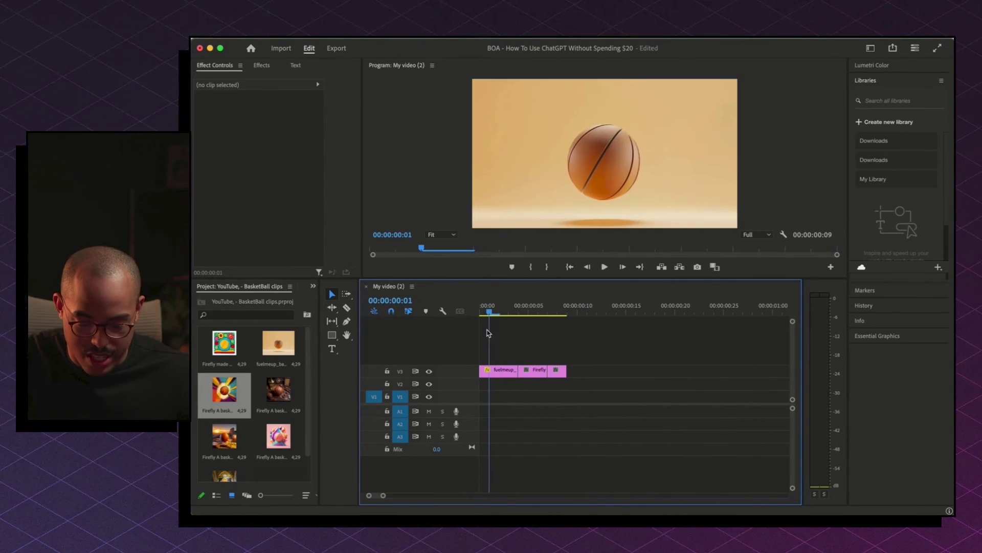
pyautogui.press('space')
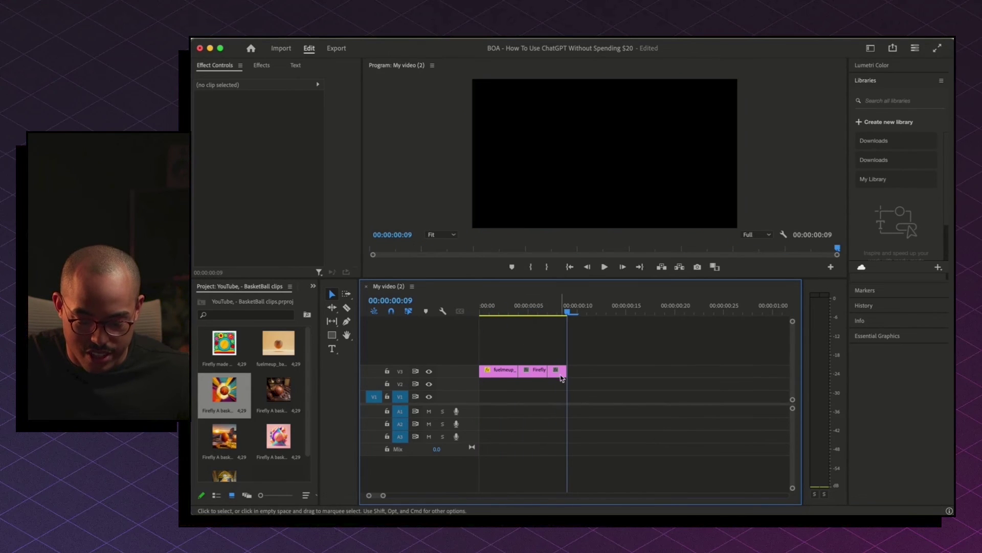
pyautogui.moveTo(561, 375)
pyautogui.mouseDown()
pyautogui.moveTo(522, 372)
pyautogui.moveTo(567, 374)
pyautogui.mouseUp()
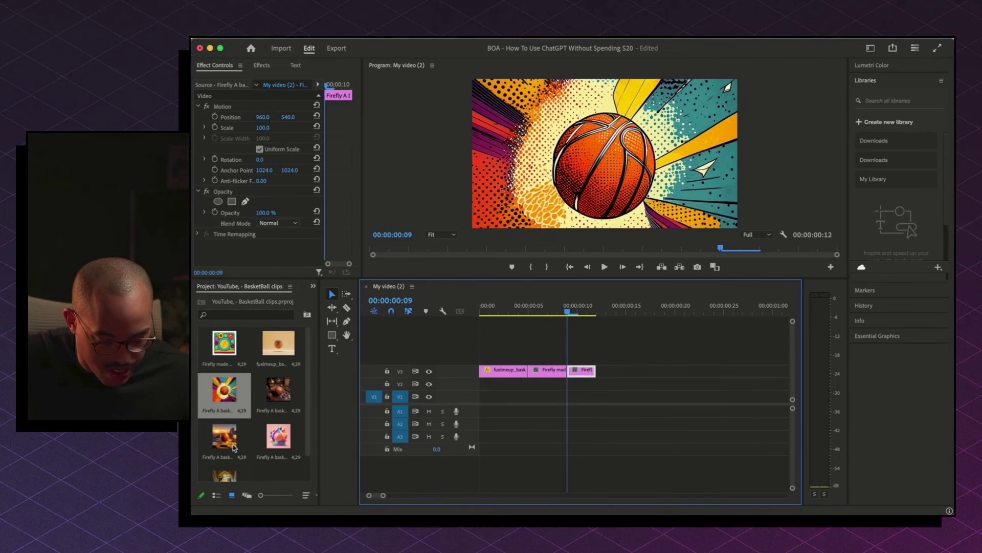
pyautogui.scroll(-2, 234, 449)
pyautogui.moveTo(232, 412); pyautogui.dragTo(604, 375)
pyautogui.press('super+z')
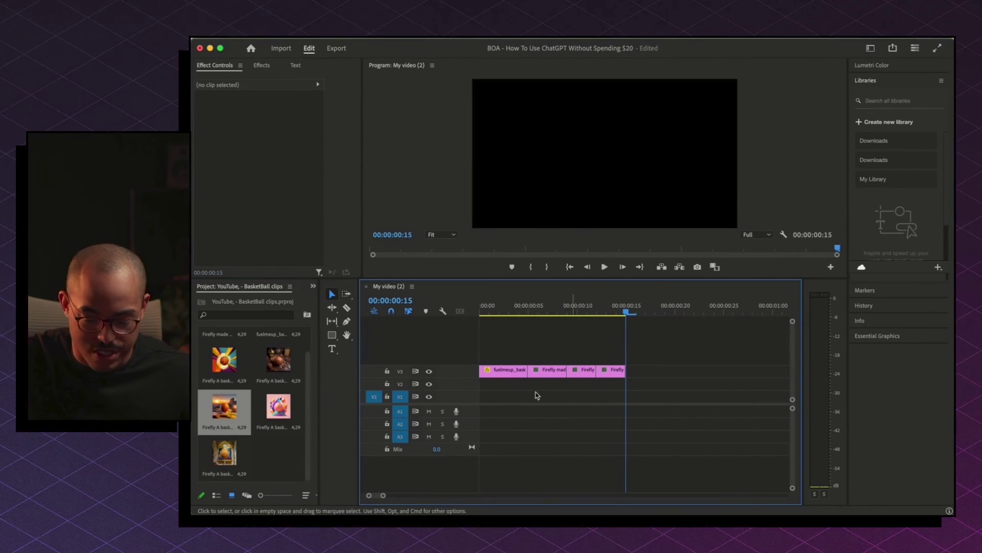
# Add the pink basketball clip, then the Victorian workshop image at the playhead
pyautogui.click(280, 409)
pyautogui.moveTo(280, 409); pyautogui.dragTo(630, 370)
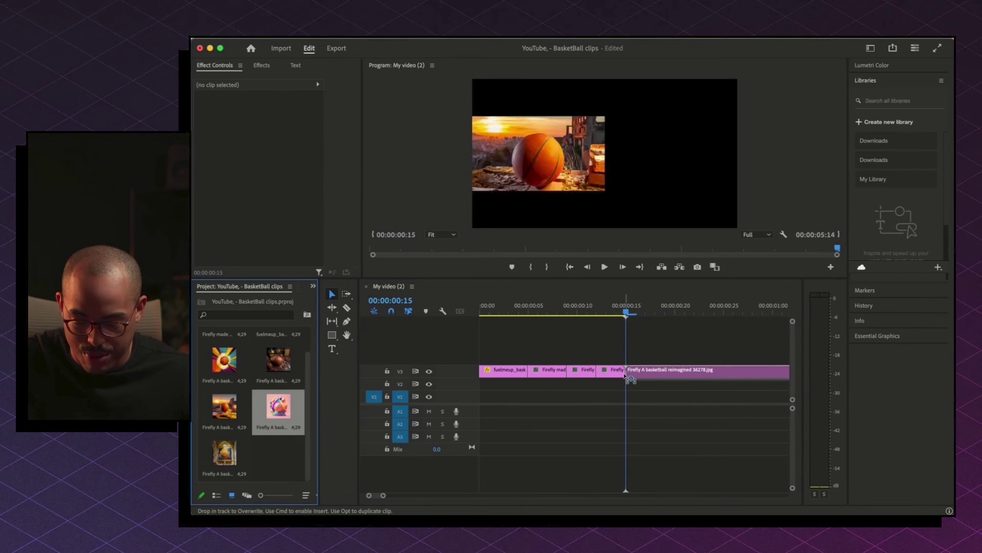
pyautogui.click(646, 315)
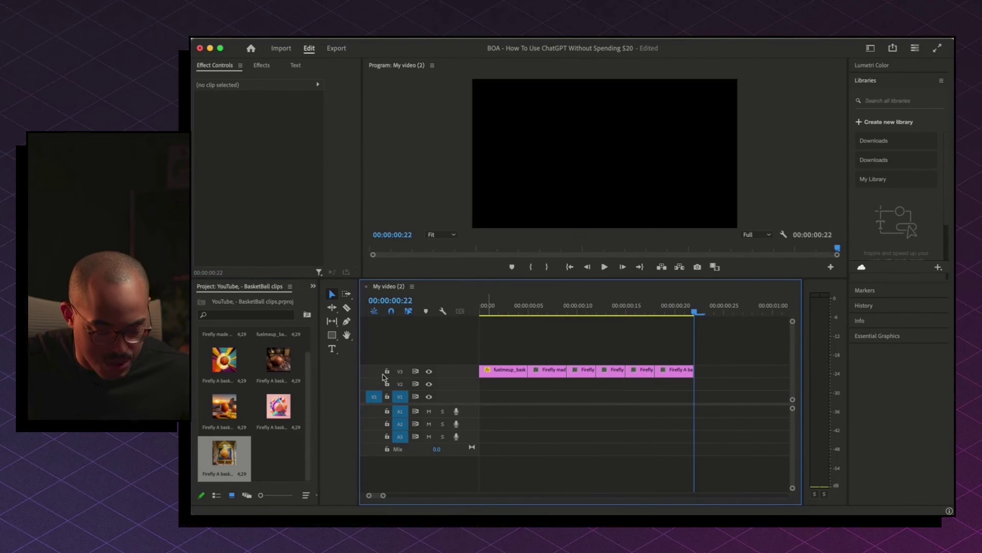
pyautogui.click(272, 363)
pyautogui.scroll(2, 272, 364)
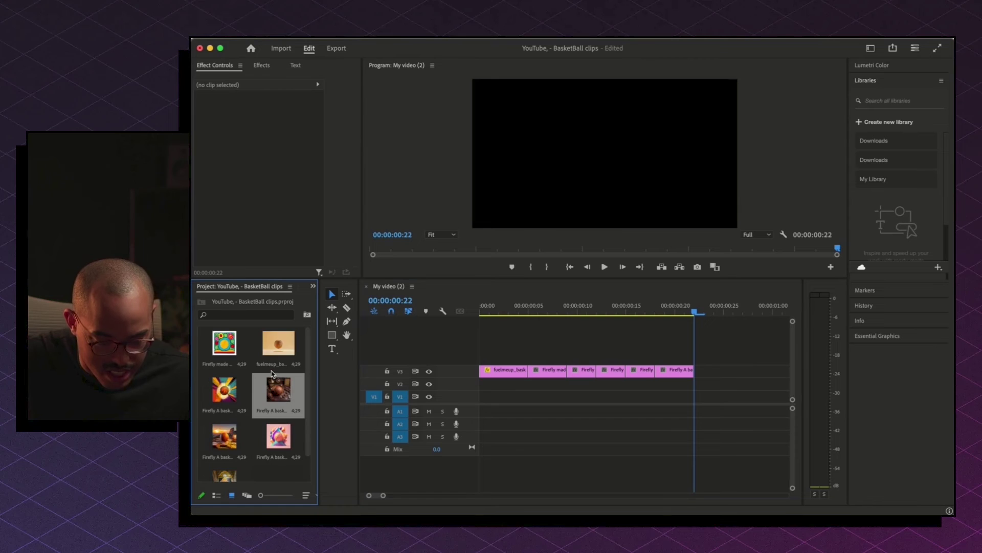
pyautogui.moveTo(276, 401); pyautogui.dragTo(698, 371)
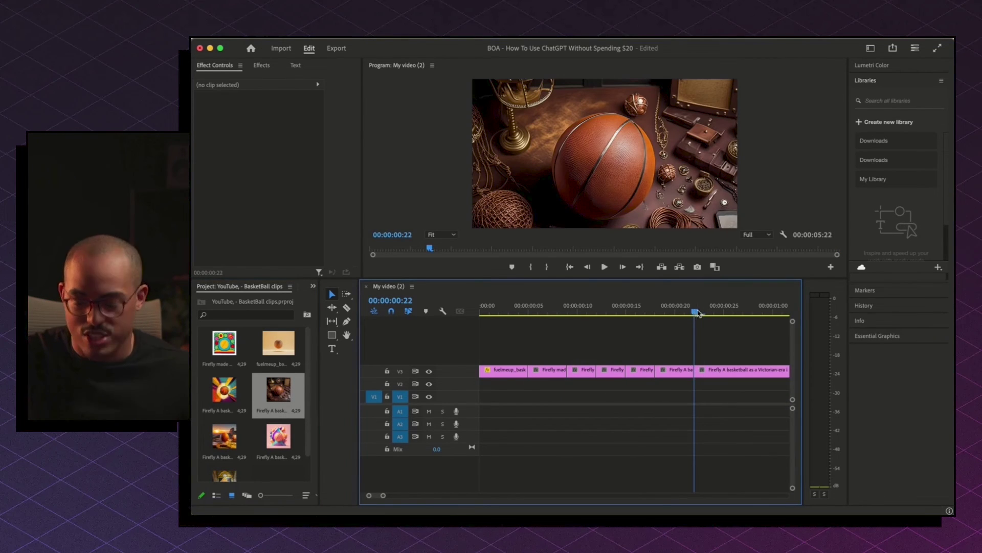
# Undo the overlong tail on the last clip and play through the opening clips
pyautogui.hotkey('ctrl', 'z')
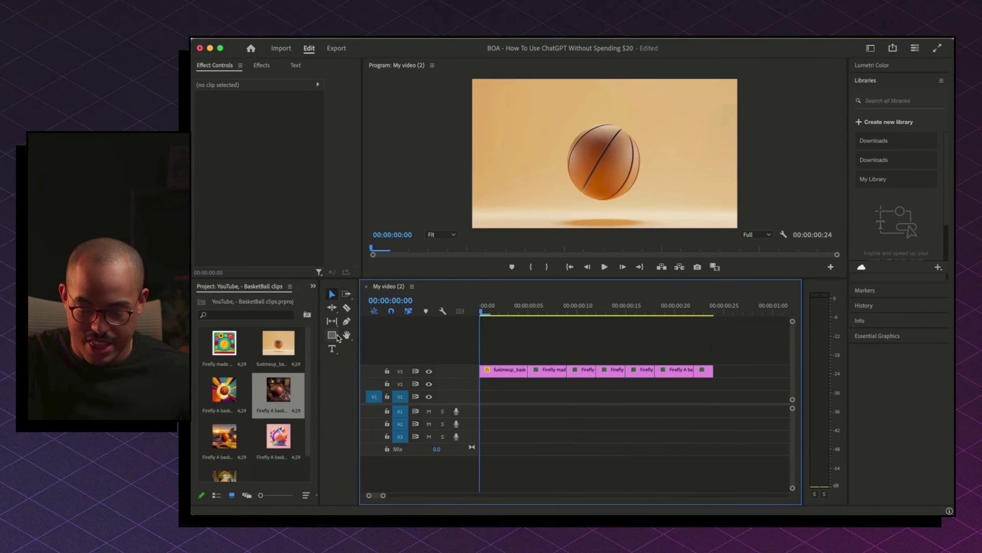
pyautogui.press('space')
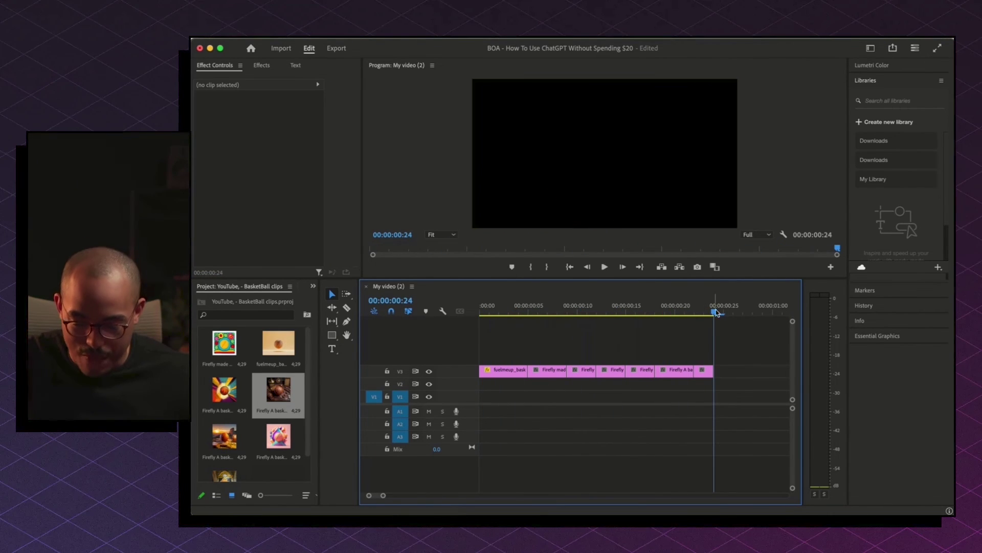
pyautogui.click(587, 308)
pyautogui.moveTo(575, 320); pyautogui.dragTo(549, 338)
# Scale the embroidered basketball clip to 121% and replay the sequence to check it
pyautogui.click(549, 370)
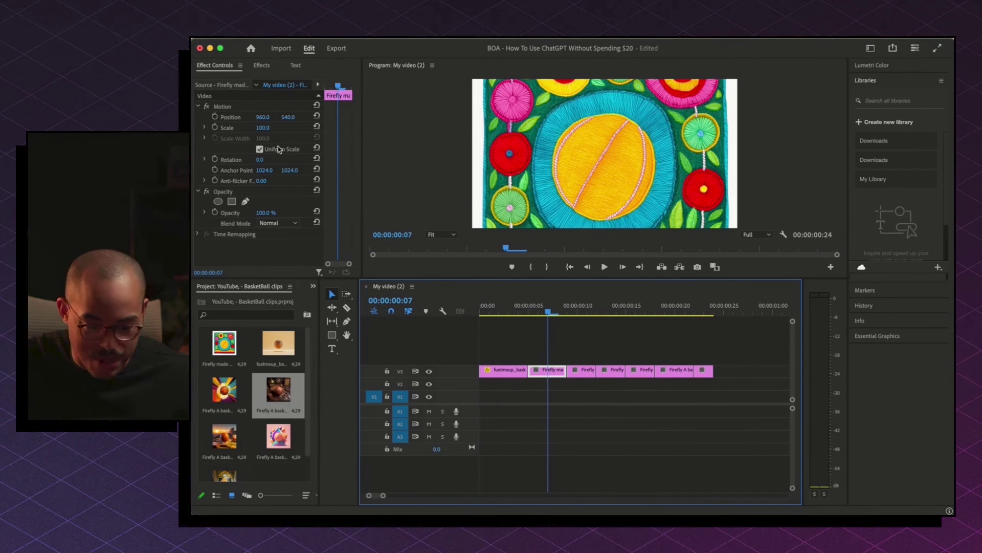
pyautogui.moveTo(262, 128); pyautogui.dragTo(274, 128)
pyautogui.click(398, 340)
pyautogui.press('Home')
pyautogui.press('space')
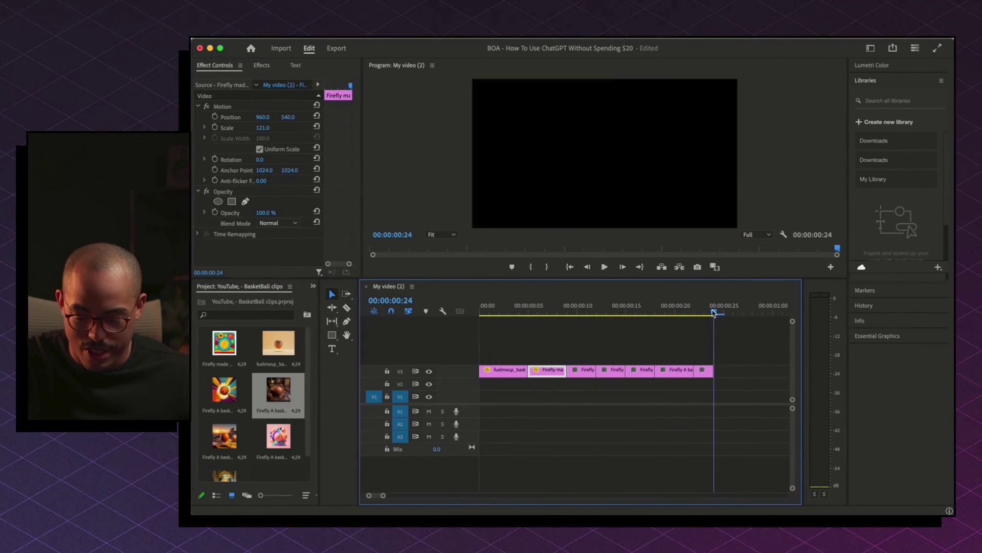
pyautogui.moveTo(726, 321); pyautogui.dragTo(537, 324)
pyautogui.press('Home')
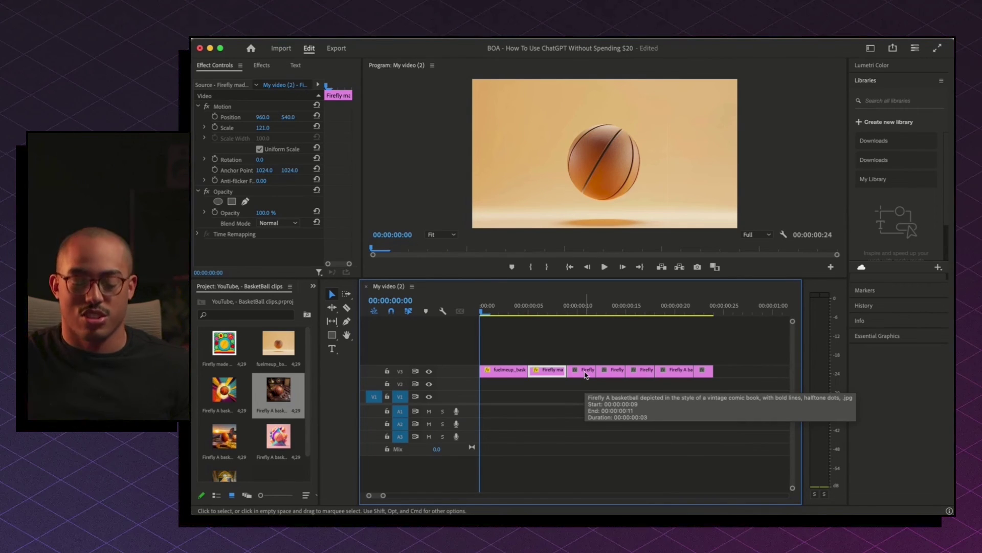
pyautogui.press('Right')
pyautogui.press('Right')
pyautogui.press('Right')
pyautogui.press('Right')
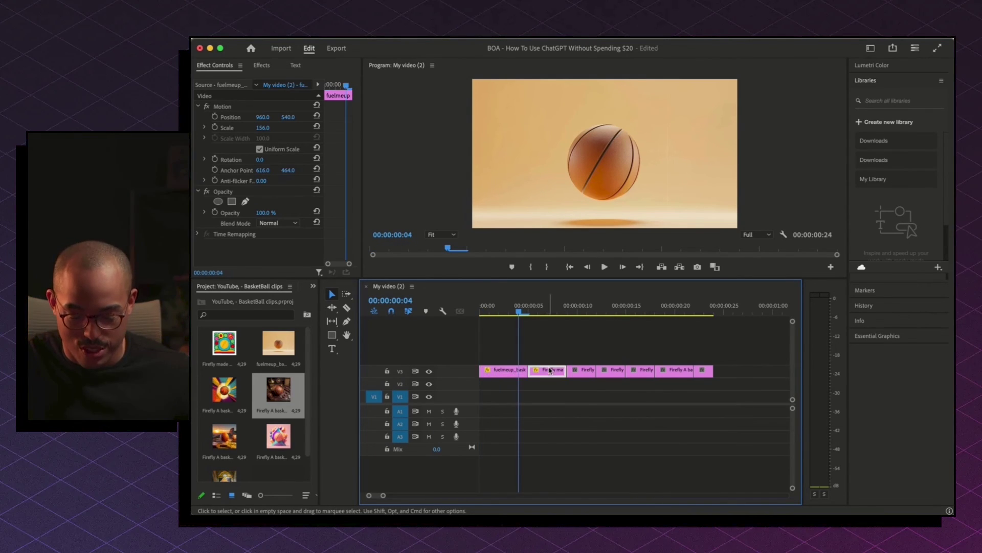
# Lengthen the final clip by one frame and play the finished sequence from the start
pyautogui.click(584, 370)
pyautogui.click(612, 370)
pyautogui.click(640, 371)
pyautogui.click(675, 370)
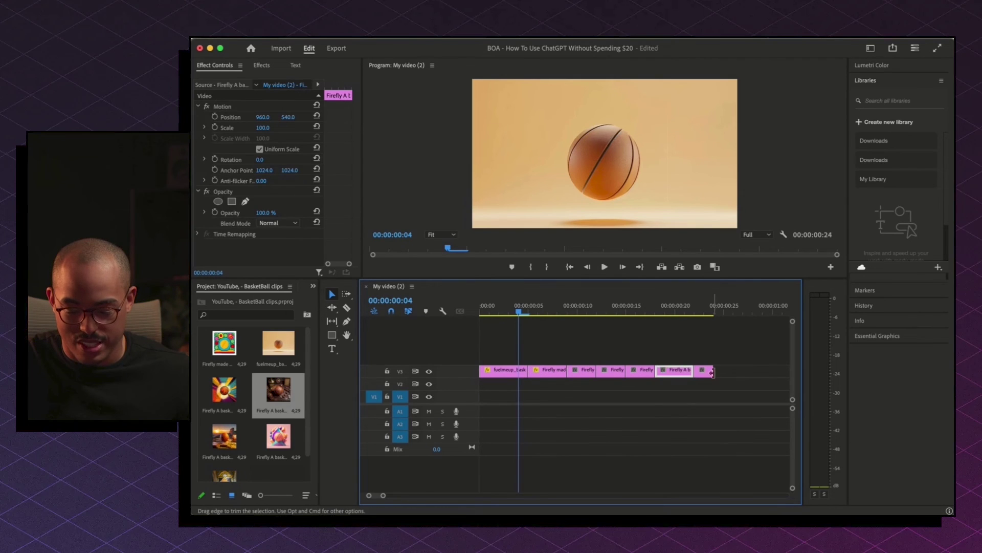
pyautogui.moveTo(712, 372); pyautogui.dragTo(722, 372)
pyautogui.press('Home')
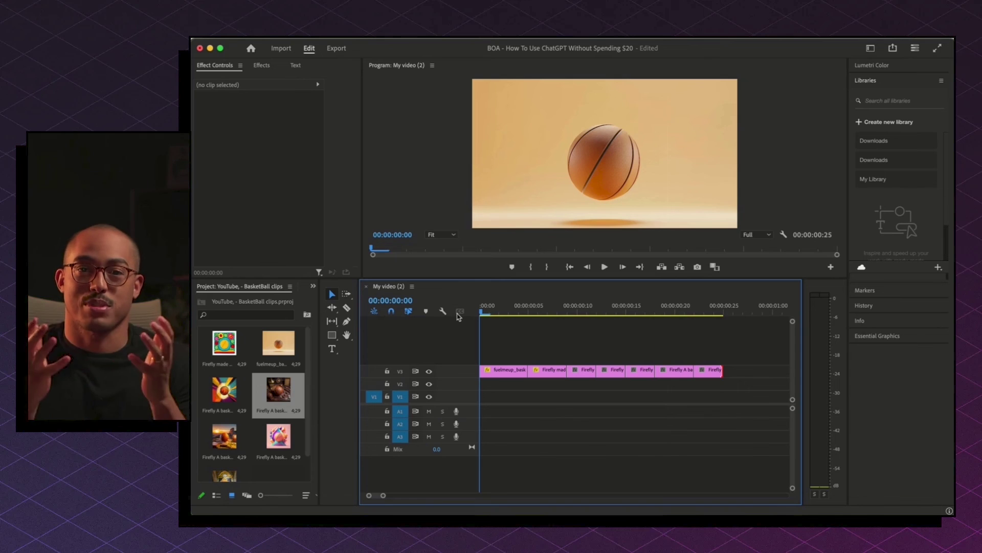
pyautogui.press('space')
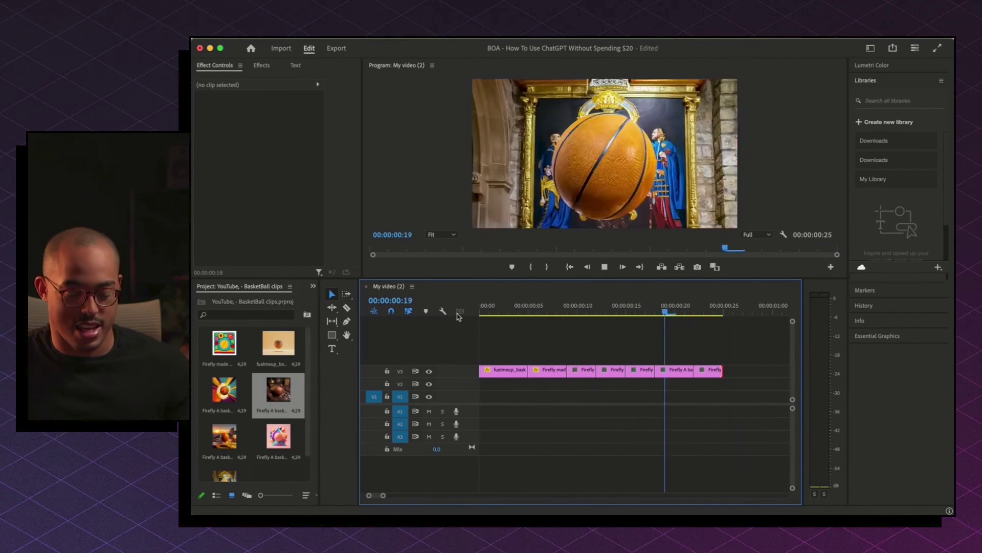
# Switch back to the Arc browser and scroll Firefly's Text to image settings for the Victorian-invention basketball images
pyautogui.press('super+Tab')
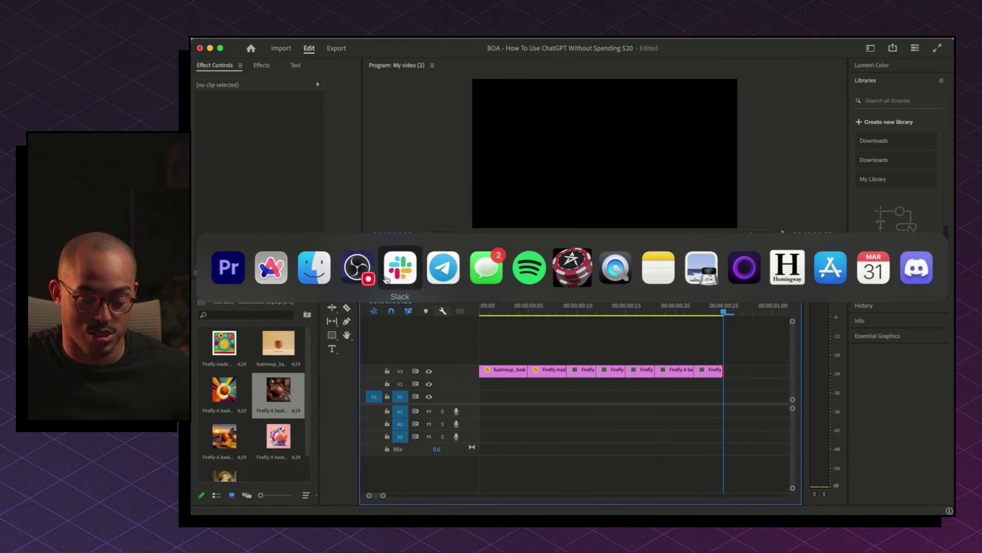
pyautogui.click(275, 265)
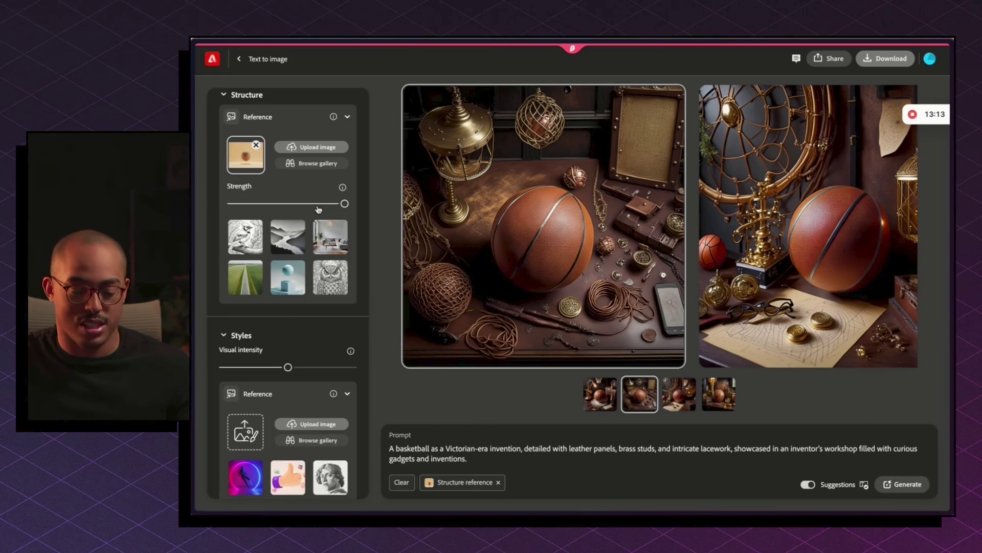
pyautogui.scroll(-3, 285, 406)
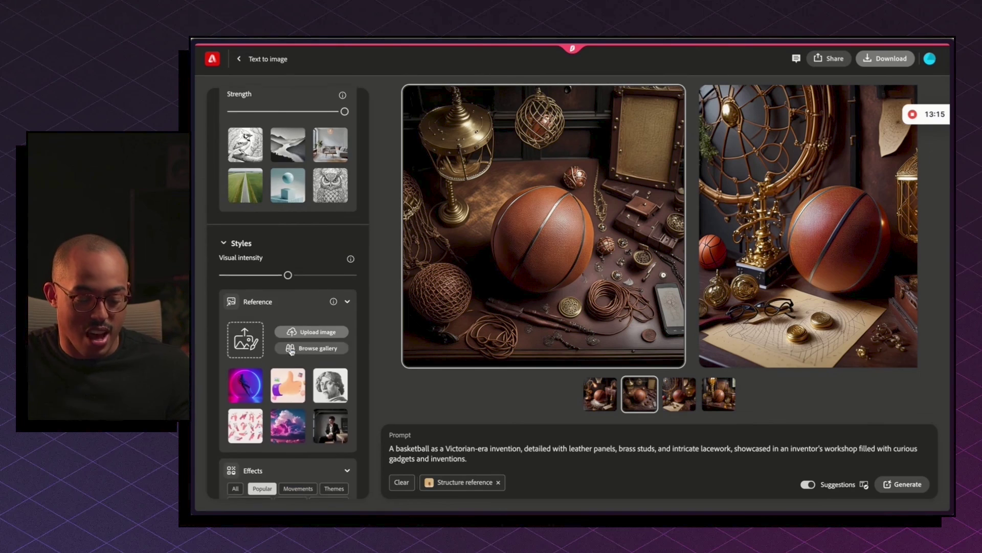
pyautogui.scroll(-9, 291, 350)
pyautogui.scroll(12, 261, 322)
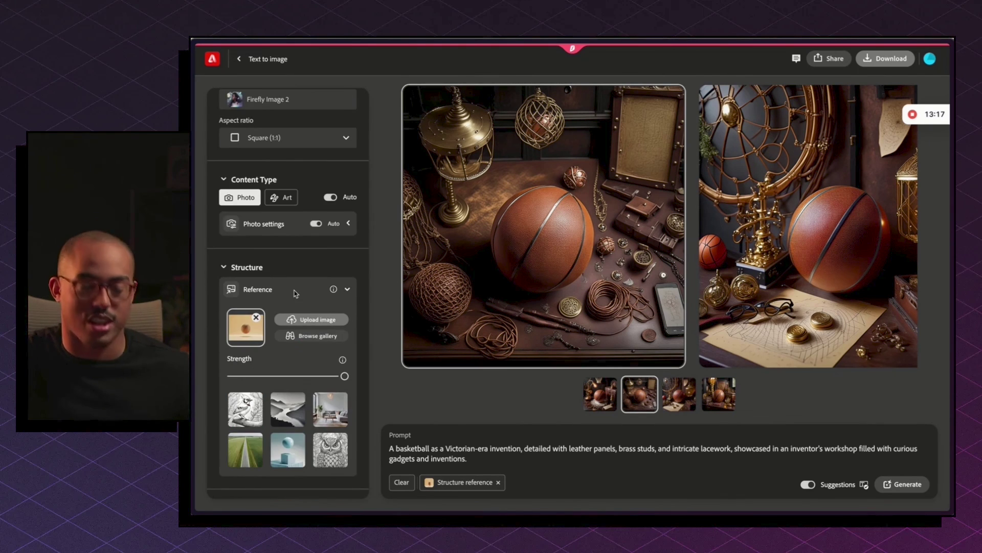